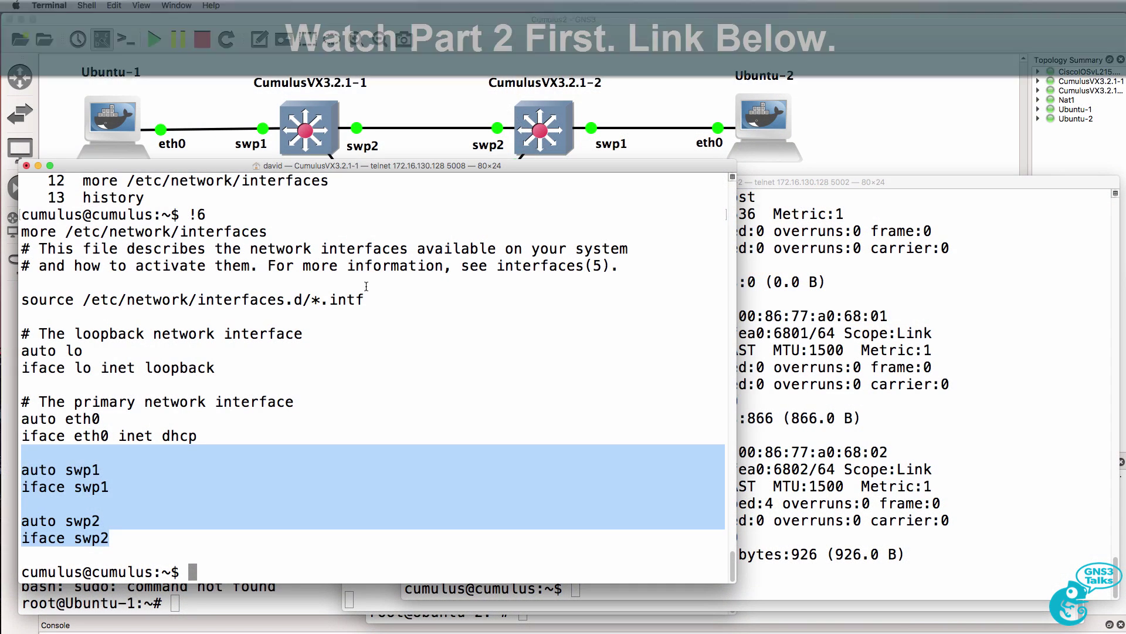
- On CumulusVX3.2.1-1, rerun 'sudo lldpcli show neighbors' from history as !2
{"action": "left_click", "coordinate": [492, 332]}
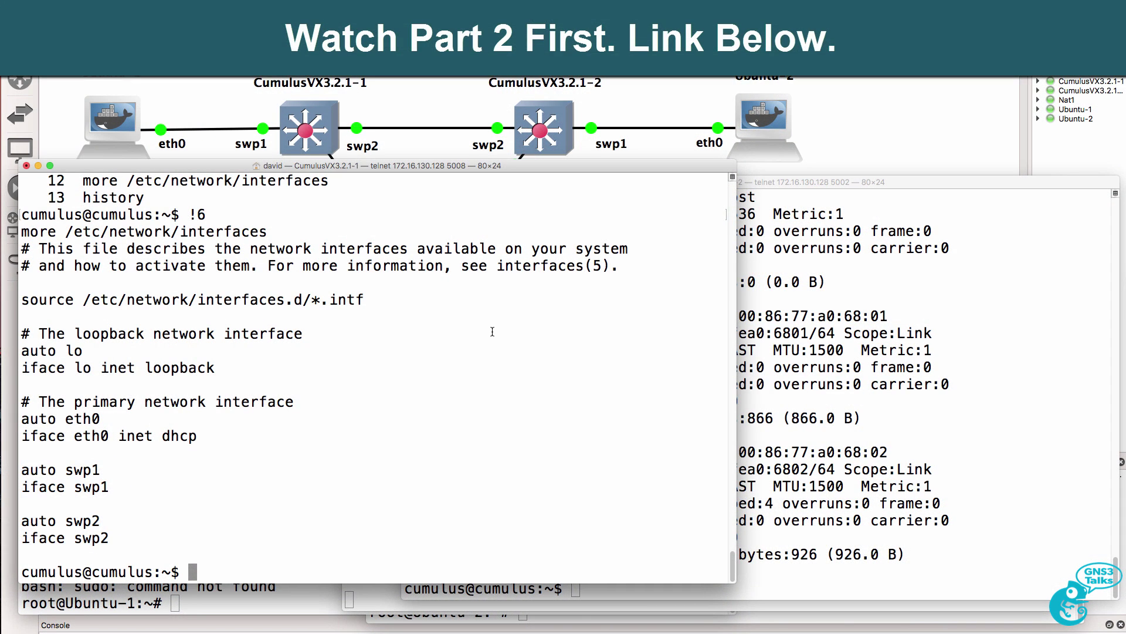
{"action": "type", "text": "history"}
{"action": "key", "text": "Return"}
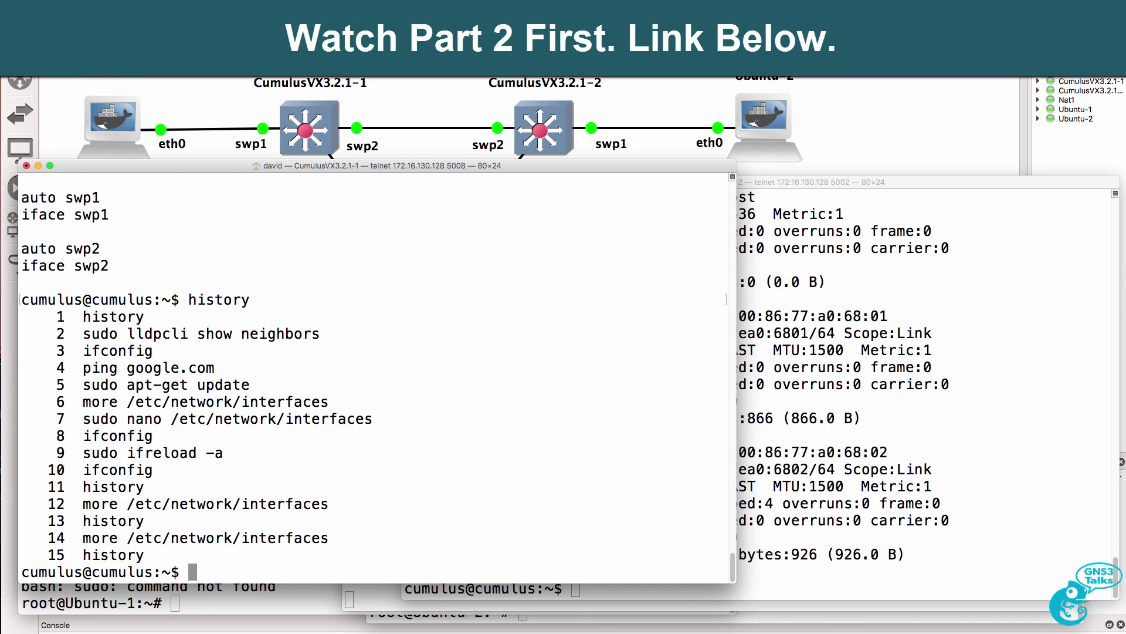
{"action": "type", "text": "!2"}
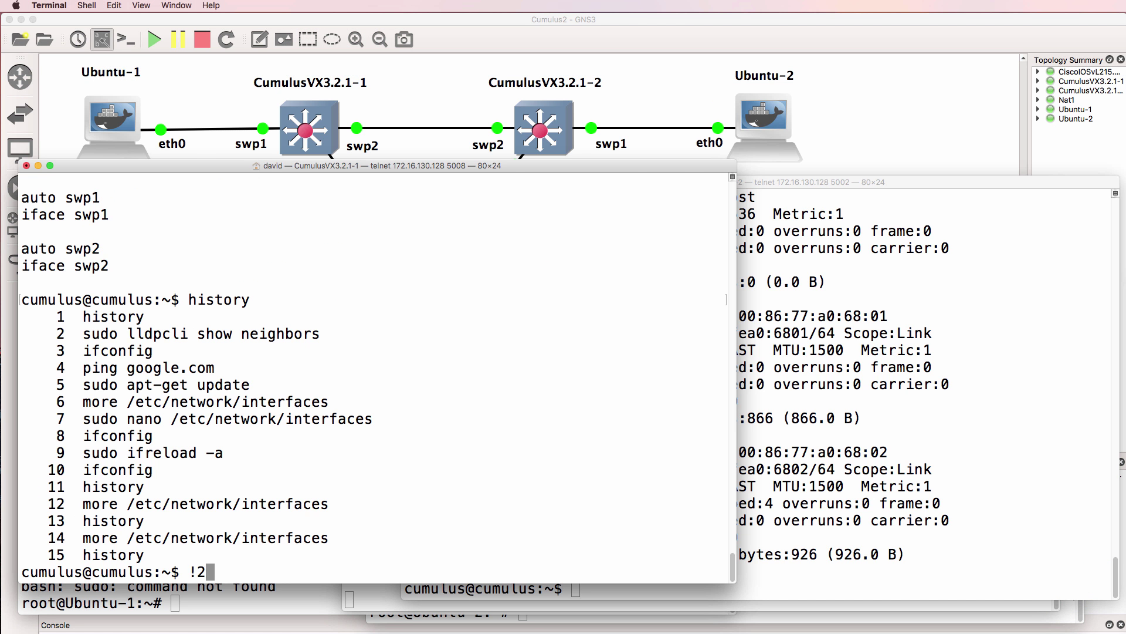
{"action": "key", "text": "Return"}
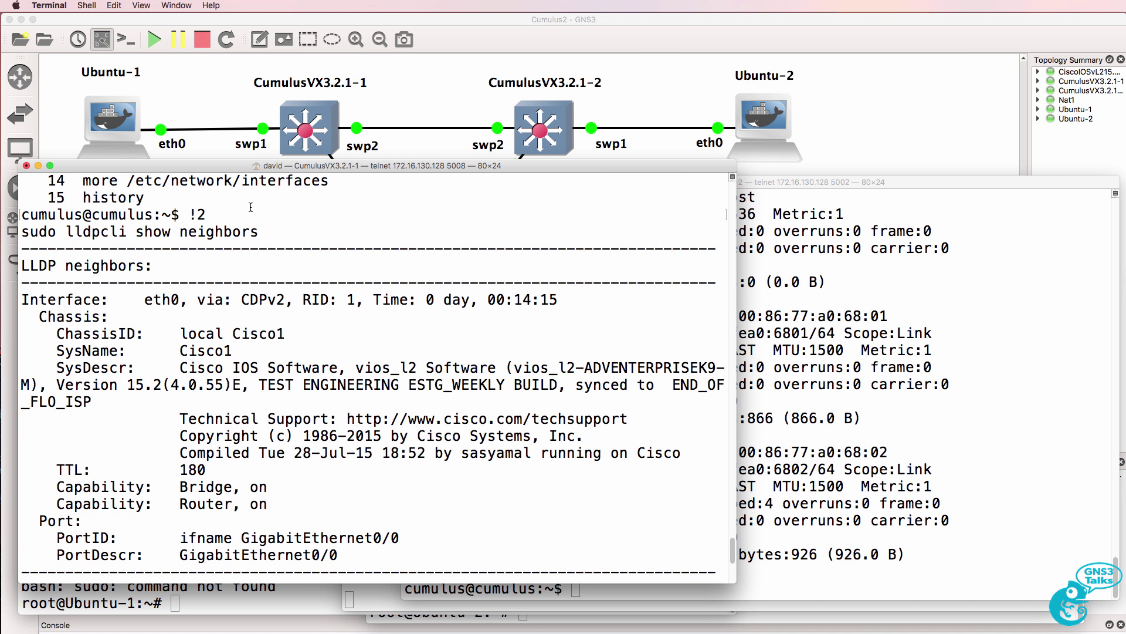
- Highlight the neighbor entries: the cumulus switch on swp2 and Cisco1 via CDPv2 on eth0
{"action": "left_click_drag", "start_coordinate": [261, 235], "coordinate": [22, 233]}
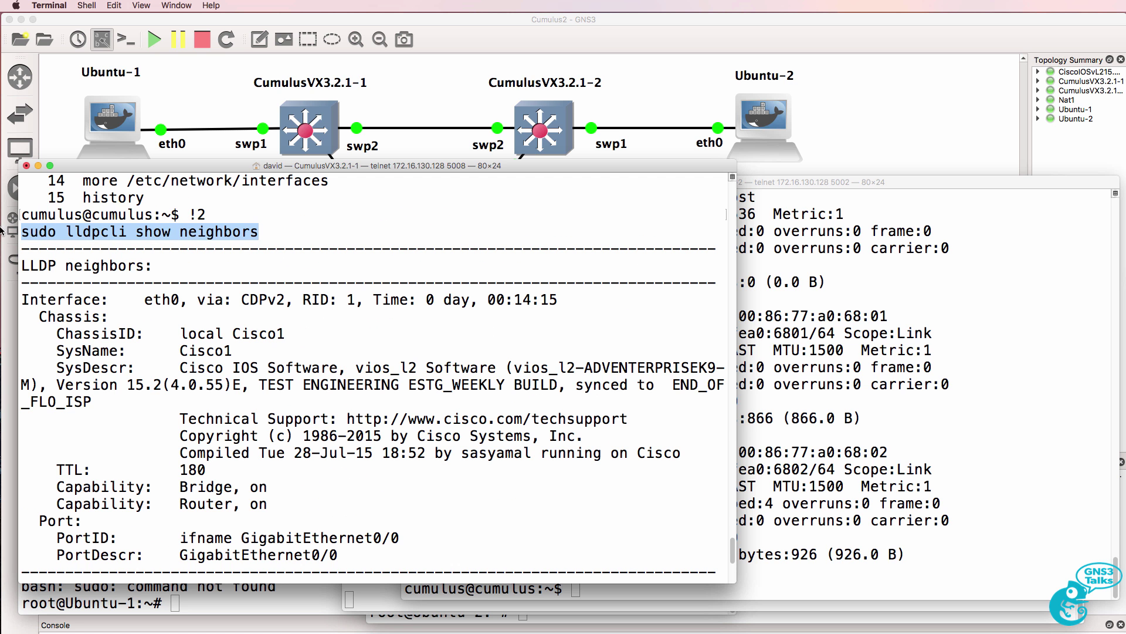
{"action": "left_click_drag", "start_coordinate": [69, 347], "coordinate": [306, 364]}
{"action": "scroll", "coordinate": [307, 364], "scroll_direction": "down", "scroll_amount": 3}
{"action": "scroll", "coordinate": [306, 367], "scroll_direction": "down", "scroll_amount": 3}
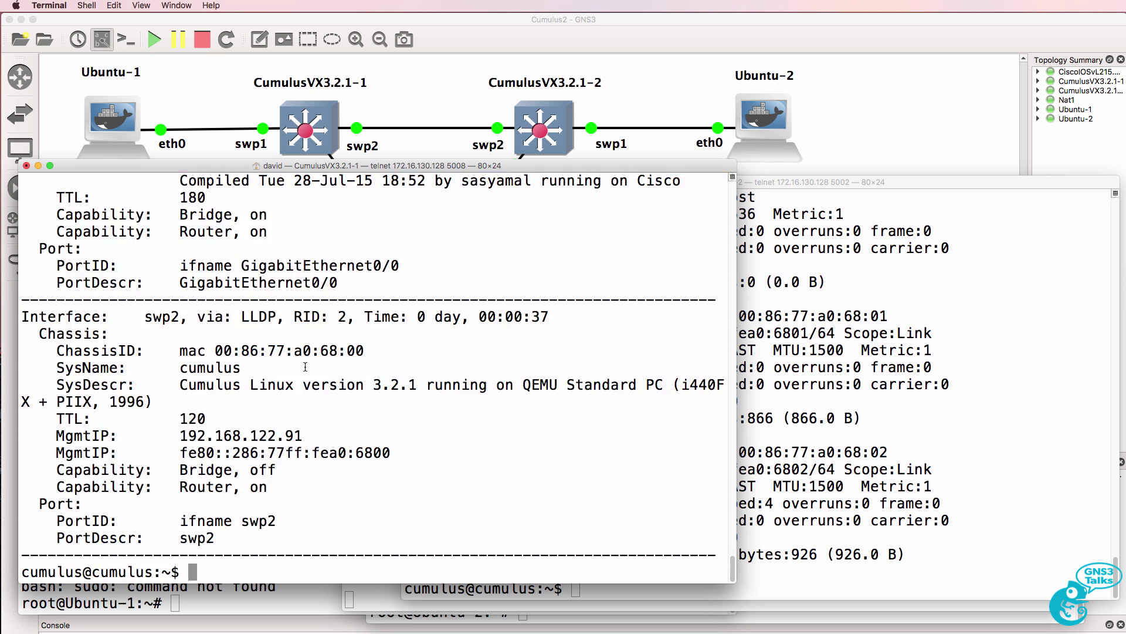
{"action": "left_click_drag", "start_coordinate": [56, 367], "coordinate": [286, 368]}
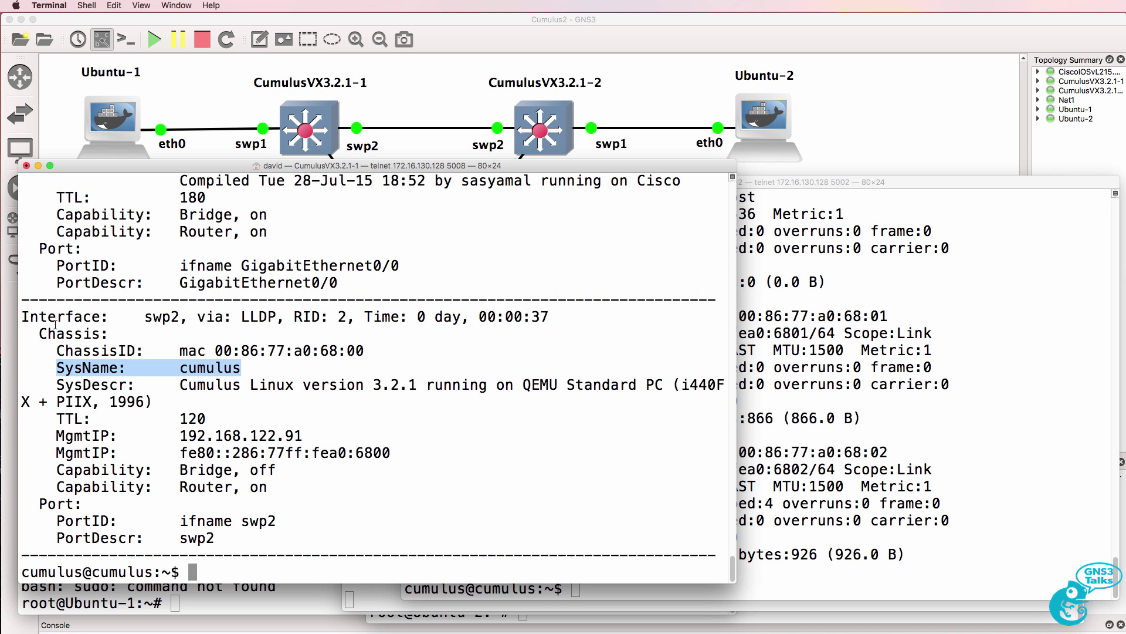
{"action": "left_click_drag", "start_coordinate": [118, 316], "coordinate": [560, 329]}
{"action": "scroll", "coordinate": [559, 328], "scroll_direction": "up", "scroll_amount": 10}
{"action": "left_click_drag", "start_coordinate": [227, 348], "coordinate": [390, 375]}
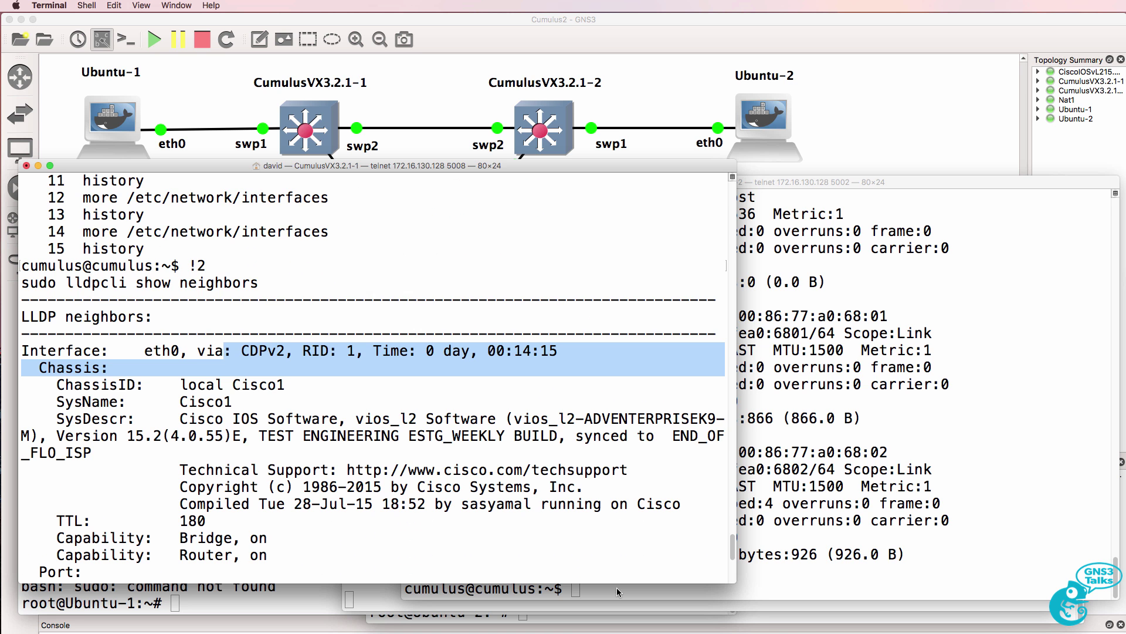
- Rerun ping 10.1.1.2 from Ubuntu-1 and stop it, showing Destination Host Unreachable and 100% loss
{"action": "left_click", "coordinate": [213, 596]}
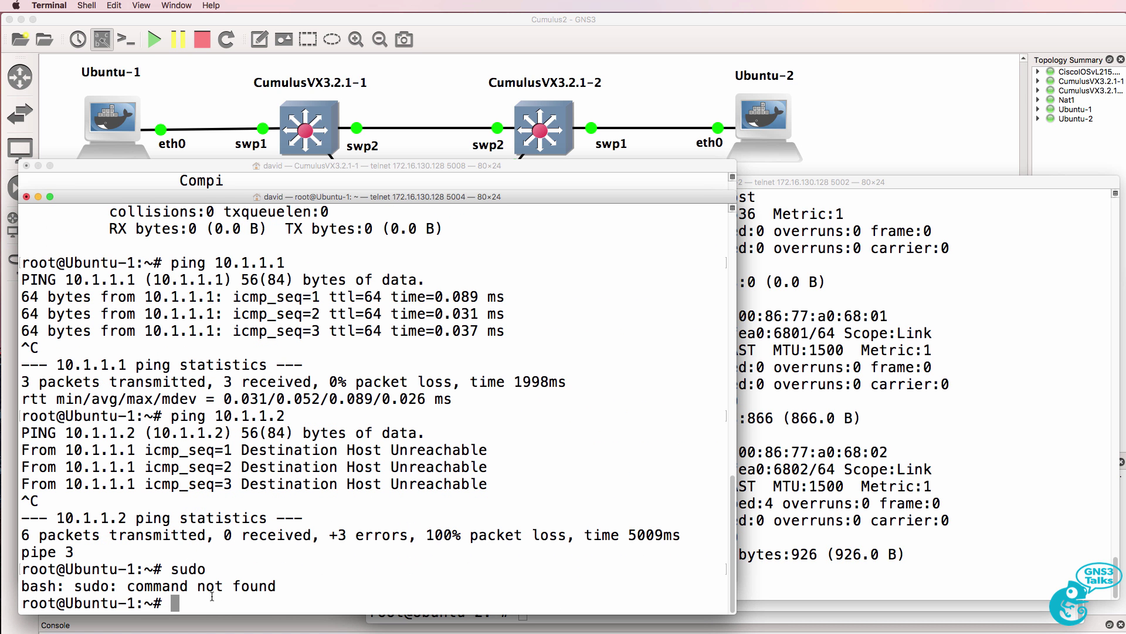
{"action": "key", "text": "Up"}
{"action": "key", "text": "Up"}
{"action": "key", "text": "Return"}
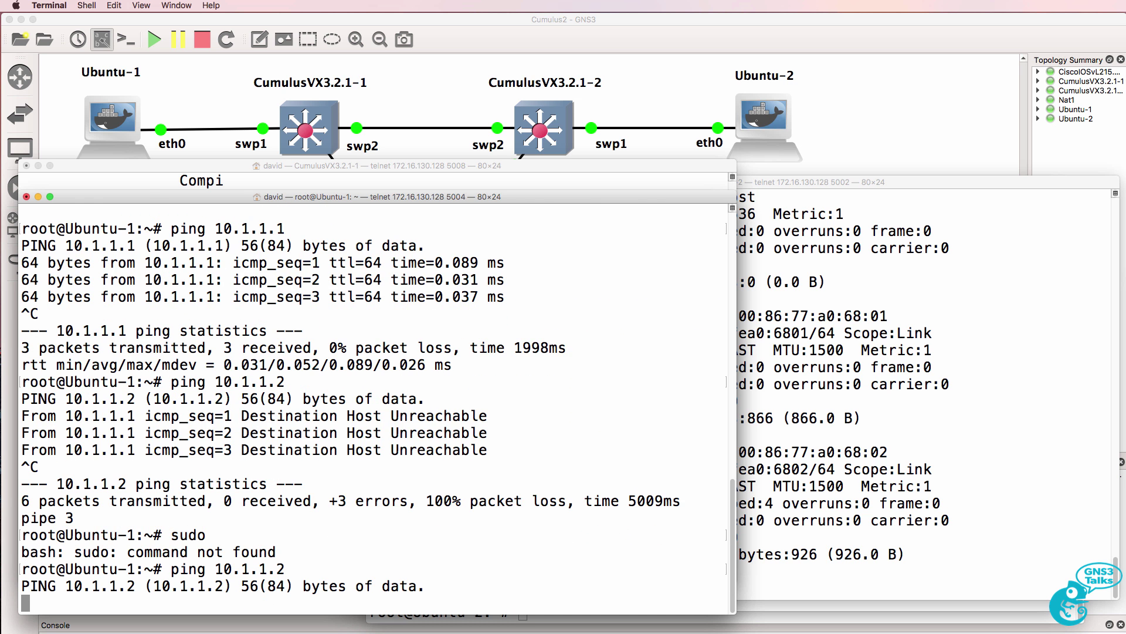
{"action": "key", "text": "ctrl+c"}
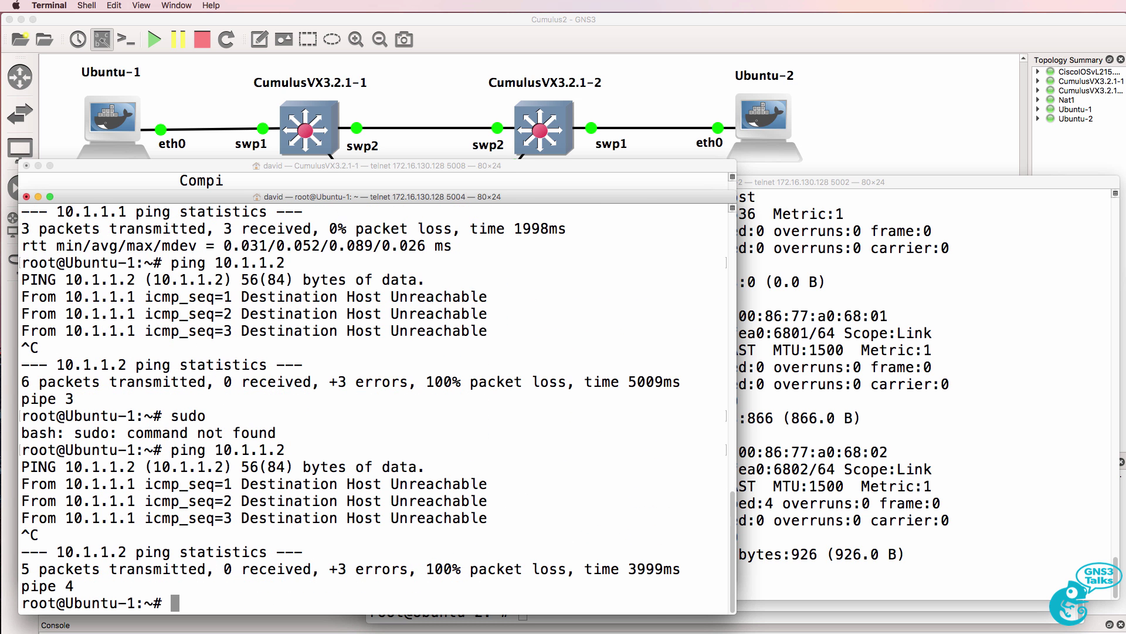
{"action": "left_click", "coordinate": [382, 130]}
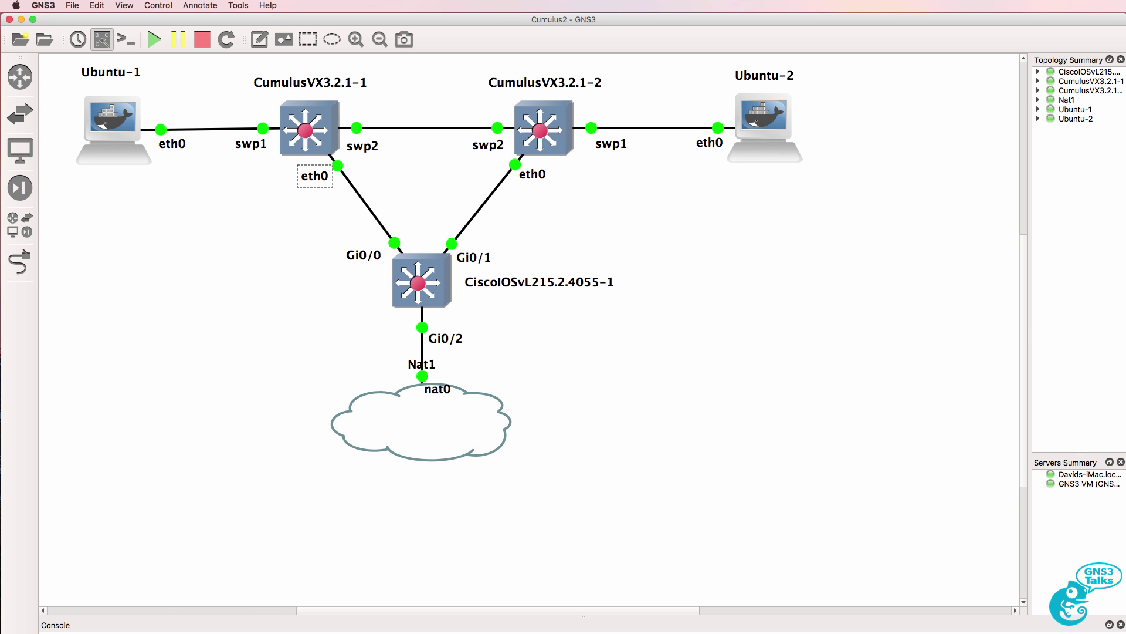
{"action": "key", "text": "super+Tab"}
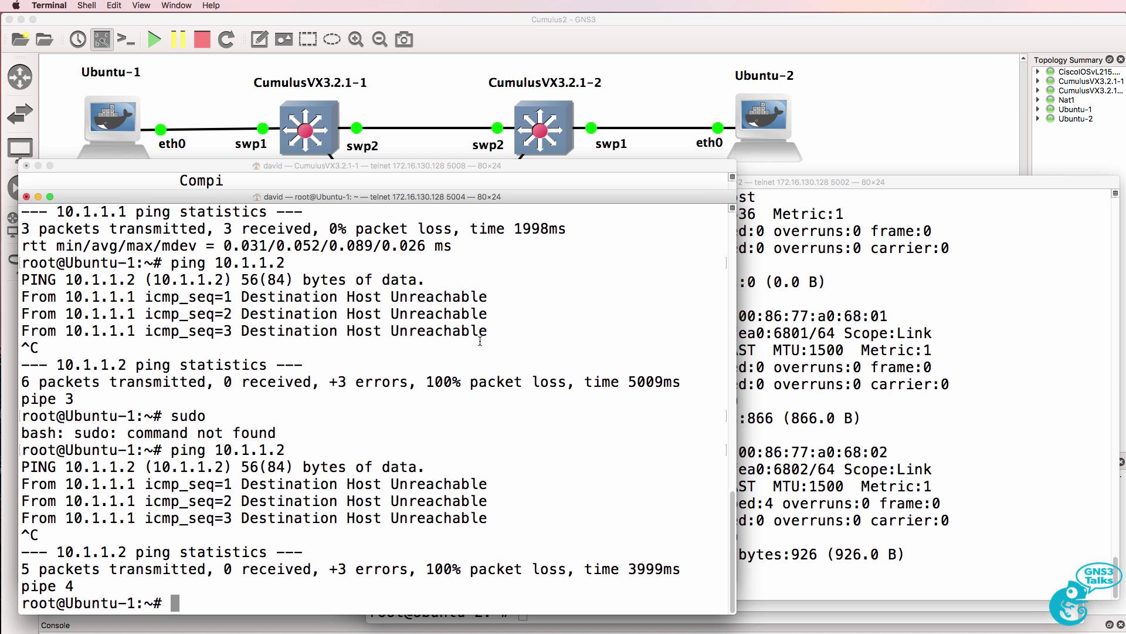
- On CumulusVX3.2.1-1, open /etc/network/interfaces in nano via history entry !7
{"action": "left_click", "coordinate": [287, 170]}
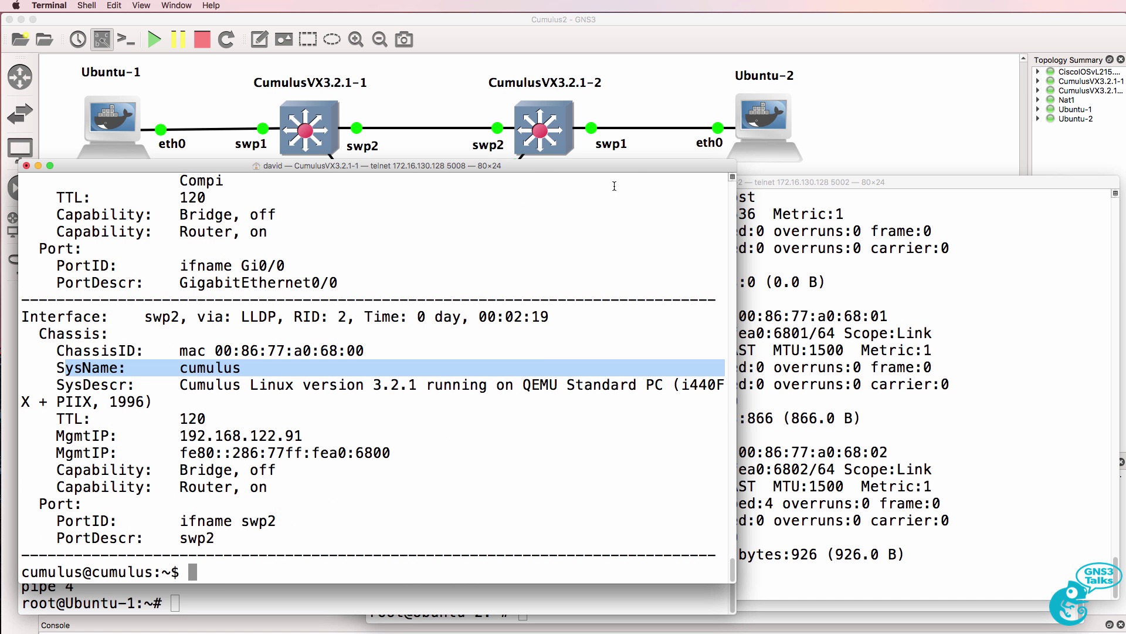
{"action": "type", "text": "histy"}
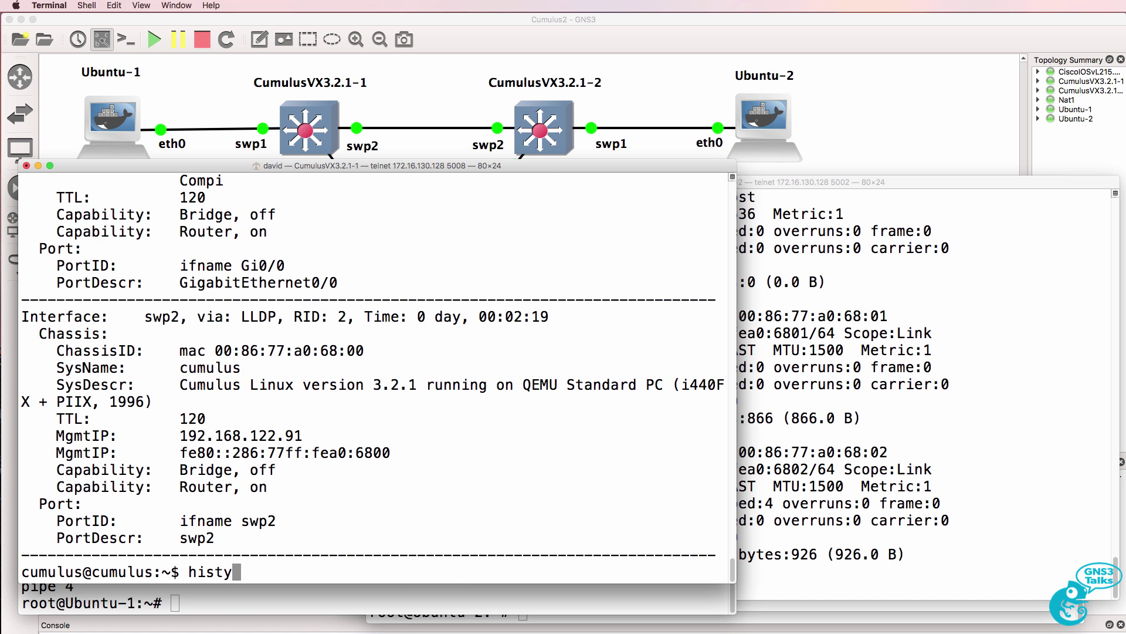
{"action": "key", "text": "BackSpace"}
{"action": "type", "text": "ory"}
{"action": "key", "text": "Return"}
{"action": "type", "text": "!"}
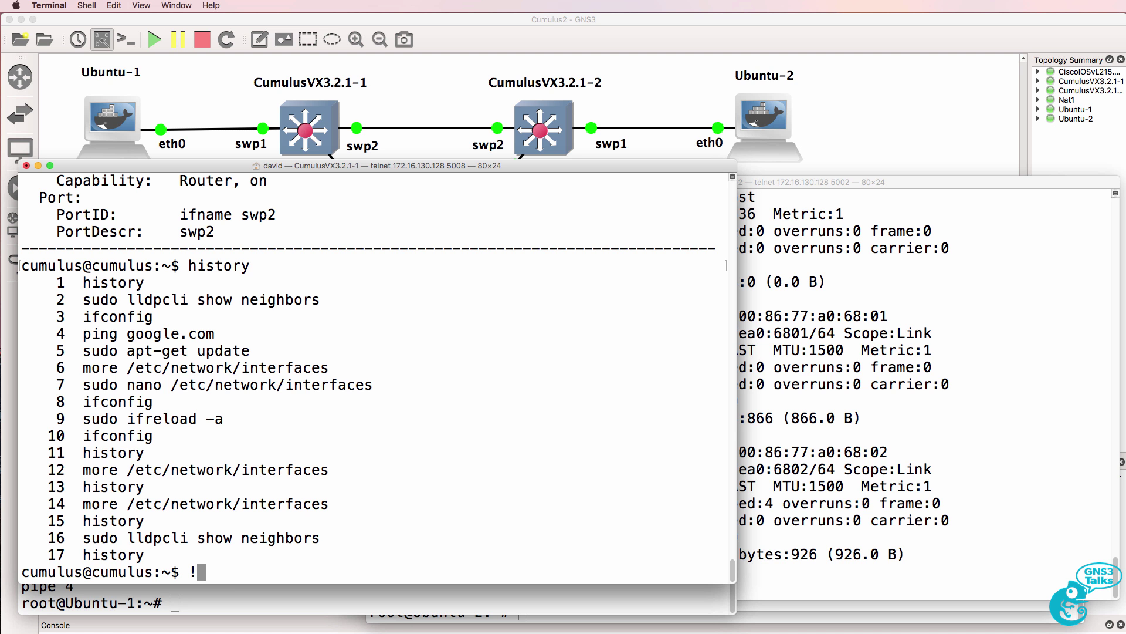
{"action": "type", "text": "7"}
{"action": "key", "text": "Return"}
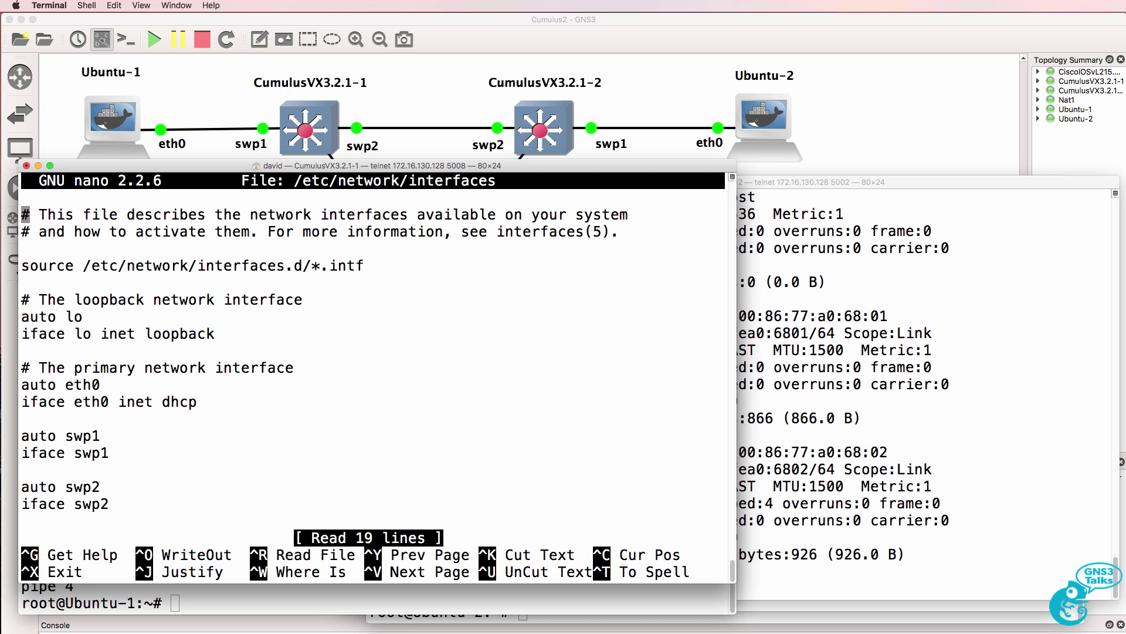
- Paste the bridge stanza (ports swp1 swp2, vlan-aware, pvid 1, STP on) at the file's end
{"action": "key", "text": "Down"}
{"action": "key", "text": "Down"}
{"action": "key", "text": "Down"}
{"action": "key", "text": "Down"}
{"action": "key", "text": "Down"}
{"action": "key", "text": "Down"}
{"action": "key", "text": "Down"}
{"action": "key", "text": "Down"}
{"action": "key", "text": "Down"}
{"action": "key", "text": "Down"}
{"action": "key", "text": "Down"}
{"action": "key", "text": "Down"}
{"action": "key", "text": "Down"}
{"action": "key", "text": "Down"}
{"action": "key", "text": "Down"}
{"action": "key", "text": "Down"}
{"action": "key", "text": "Down"}
{"action": "key", "text": "Down"}
{"action": "key", "text": "Down"}
{"action": "right_click", "coordinate": [353, 397]}
{"action": "left_click", "coordinate": [377, 414]}
{"action": "key", "text": "Up"}
{"action": "key", "text": "Up"}
{"action": "key", "text": "Up"}
{"action": "key", "text": "Up"}
{"action": "key", "text": "Up"}
{"action": "key", "text": "Up"}
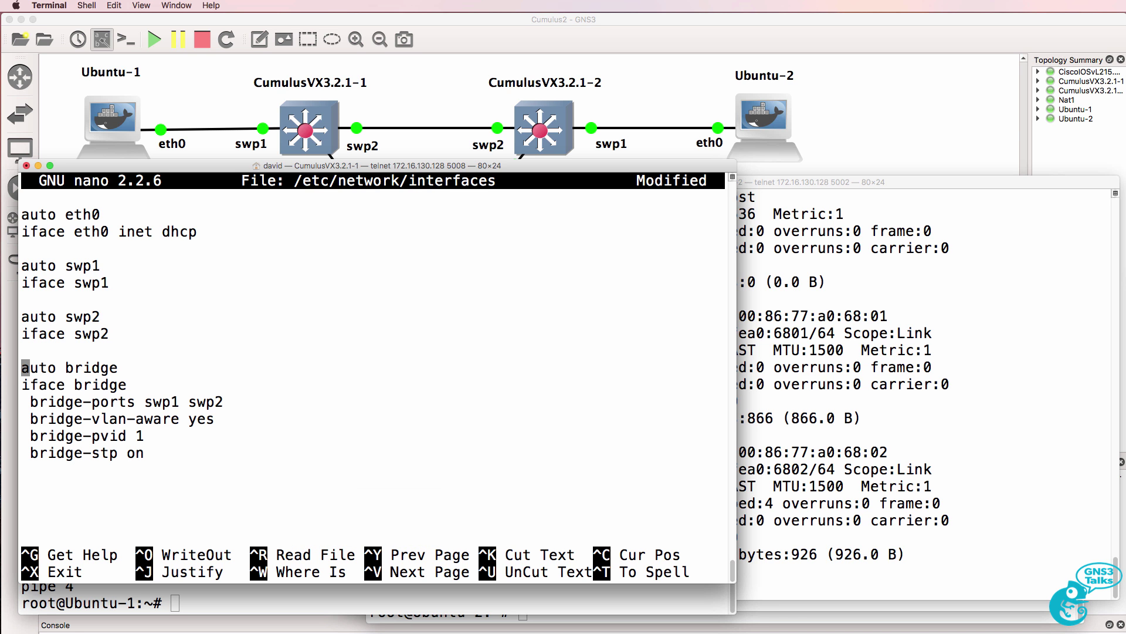
{"action": "key", "text": "Down"}
{"action": "key", "text": "Down"}
{"action": "key", "text": "Down"}
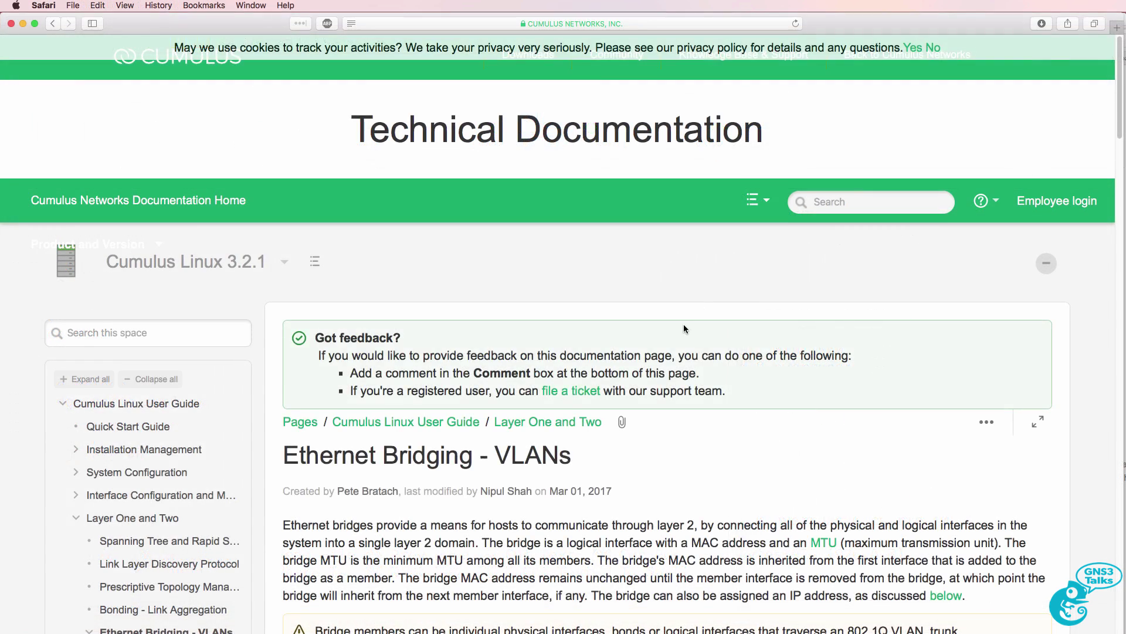
- Compare the VLAN-aware and traditional trunk configuration examples in the Cumulus documentation
{"action": "scroll", "coordinate": [684, 324], "scroll_direction": "down", "scroll_amount": 2}
{"action": "scroll", "coordinate": [684, 324], "scroll_direction": "down", "scroll_amount": 5}
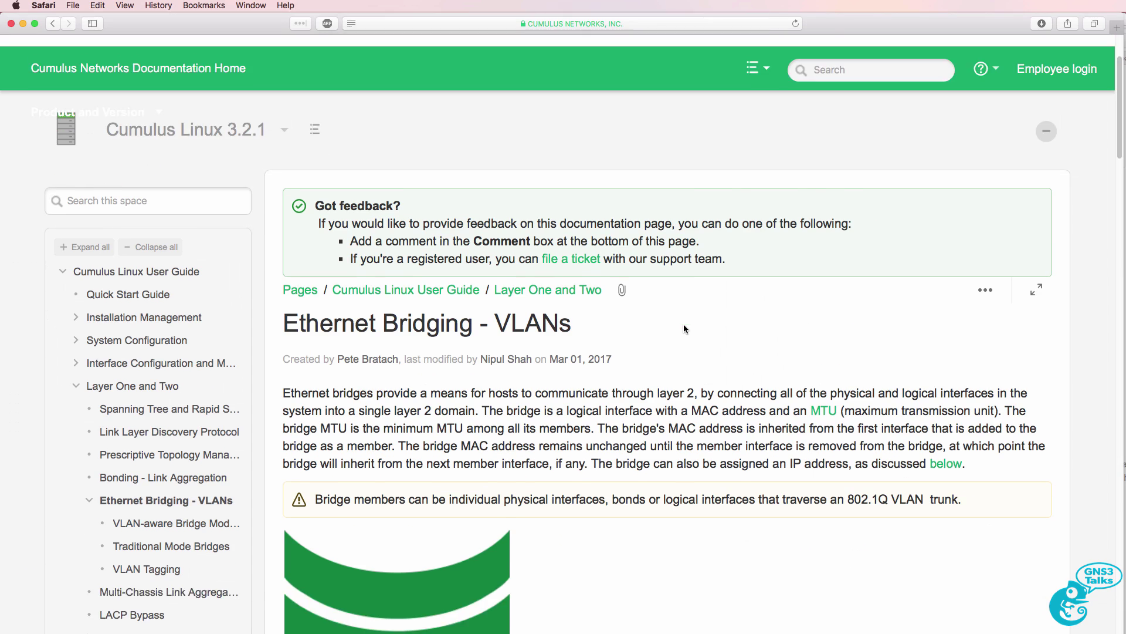
{"action": "scroll", "coordinate": [684, 323], "scroll_direction": "down", "scroll_amount": 5}
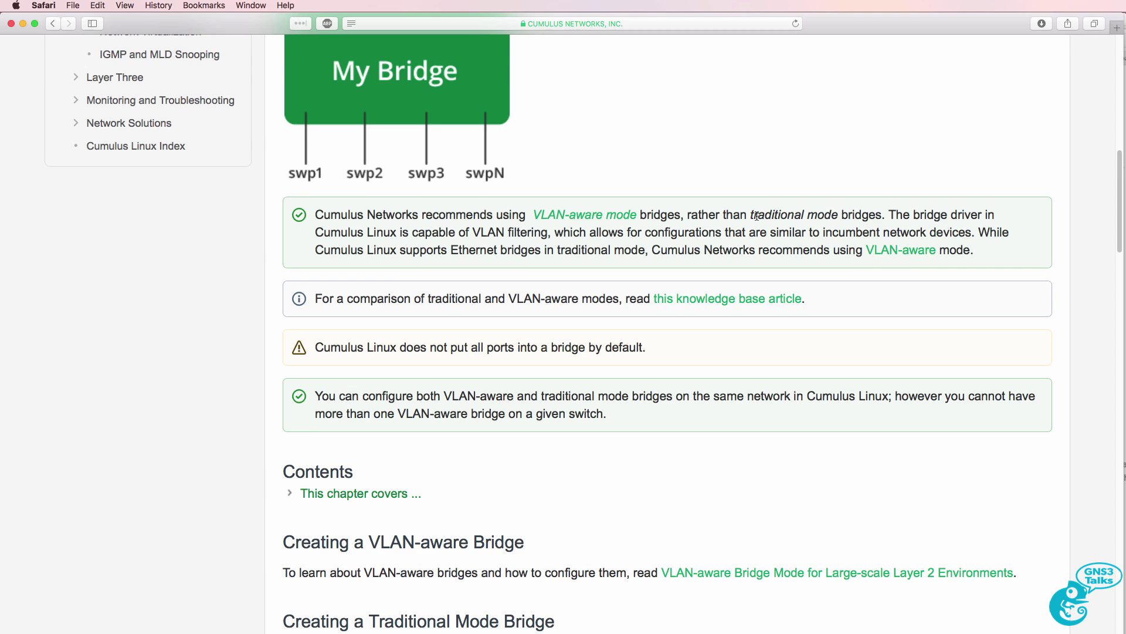
{"action": "scroll", "coordinate": [737, 228], "scroll_direction": "down", "scroll_amount": 3}
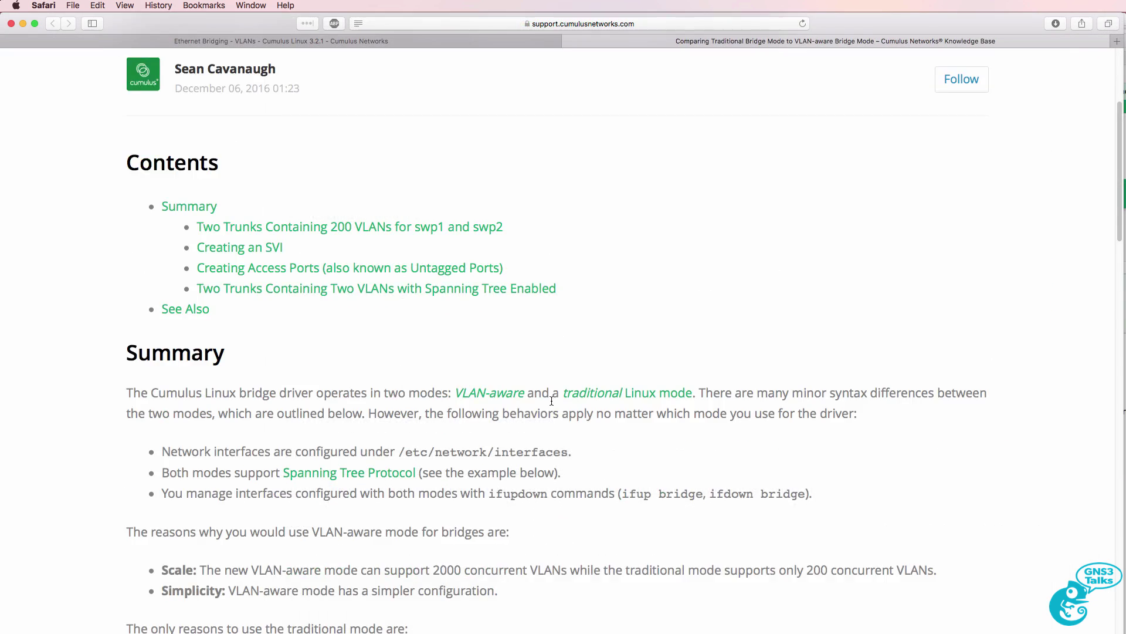
{"action": "scroll", "coordinate": [551, 401], "scroll_direction": "down", "scroll_amount": 10}
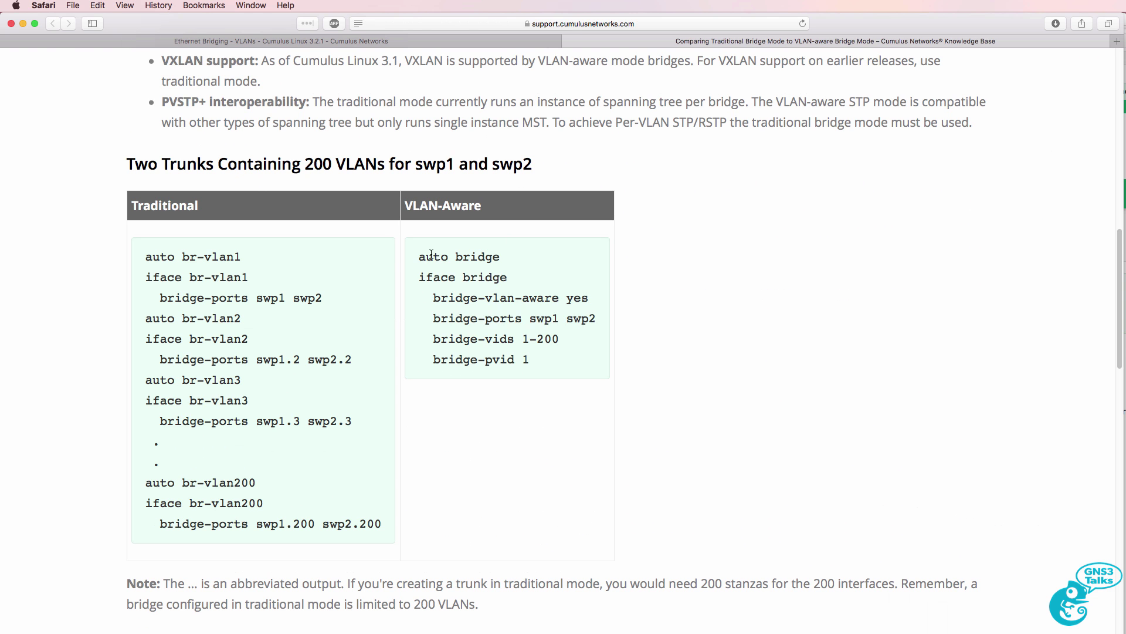
{"action": "left_click_drag", "start_coordinate": [426, 256], "coordinate": [571, 346]}
{"action": "left_click_drag", "start_coordinate": [145, 253], "coordinate": [387, 519]}
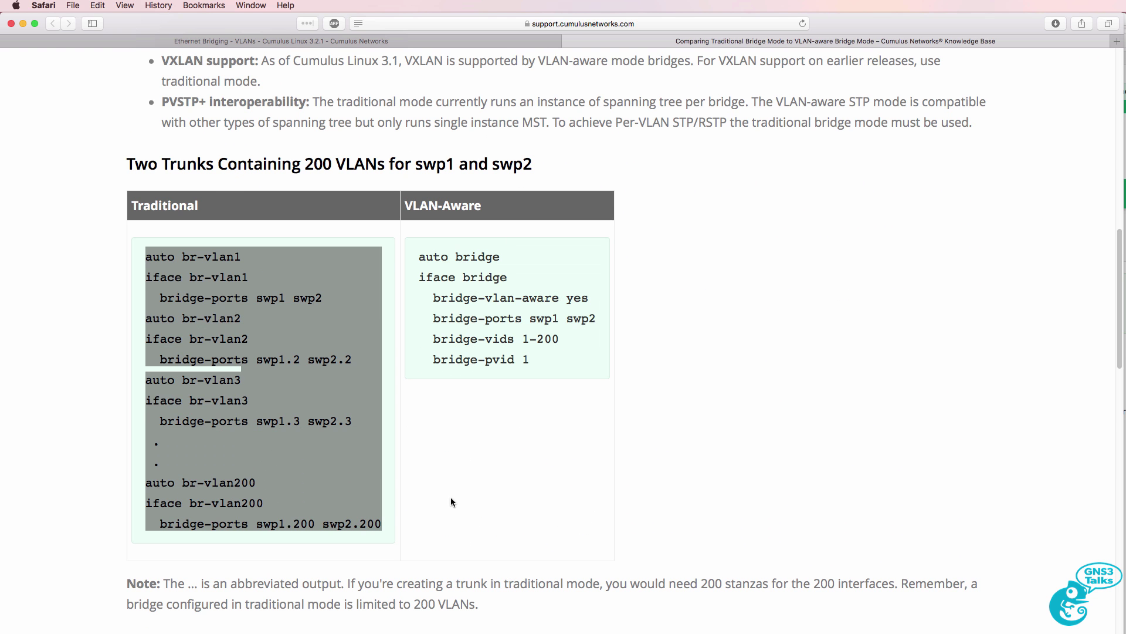
{"action": "left_click", "coordinate": [451, 499]}
- Review the Creating an SVI example, comparing VLAN-aware bridge.10 with the traditional SVI
{"action": "scroll", "coordinate": [452, 499], "scroll_direction": "down", "scroll_amount": 1}
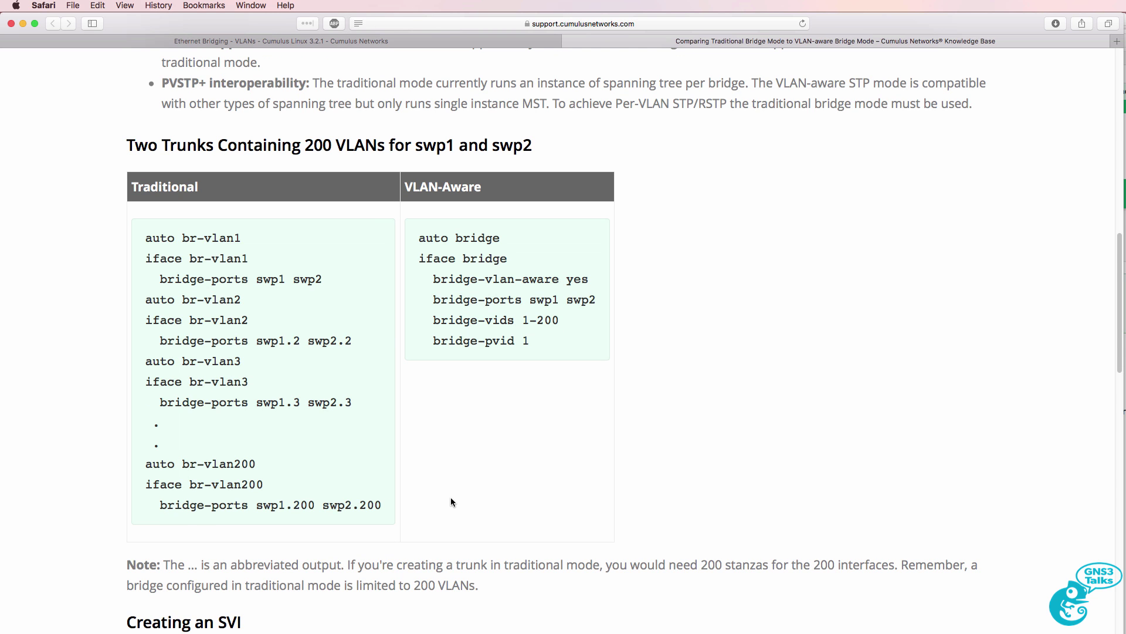
{"action": "scroll", "coordinate": [451, 498], "scroll_direction": "down", "scroll_amount": 10}
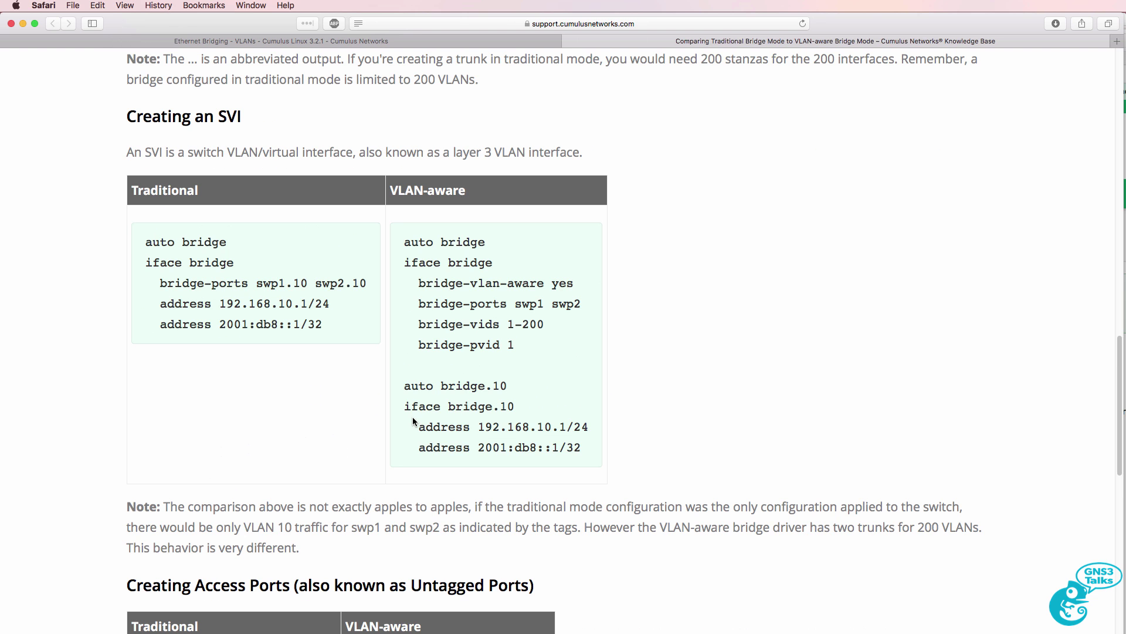
{"action": "left_click_drag", "start_coordinate": [405, 393], "coordinate": [604, 464]}
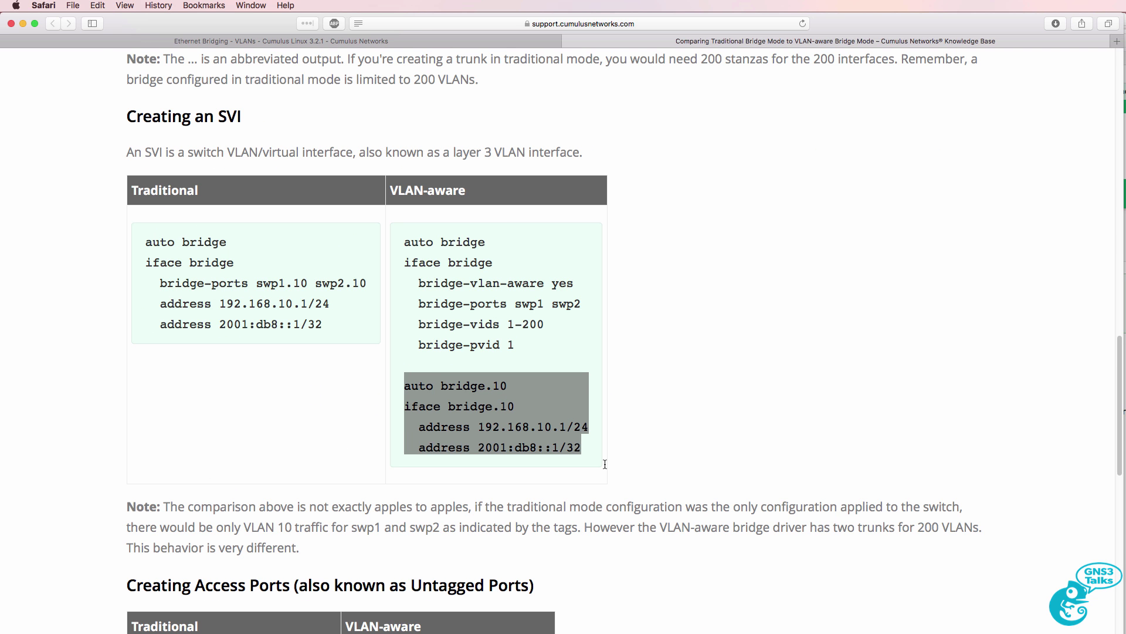
{"action": "left_click_drag", "start_coordinate": [336, 336], "coordinate": [130, 248]}
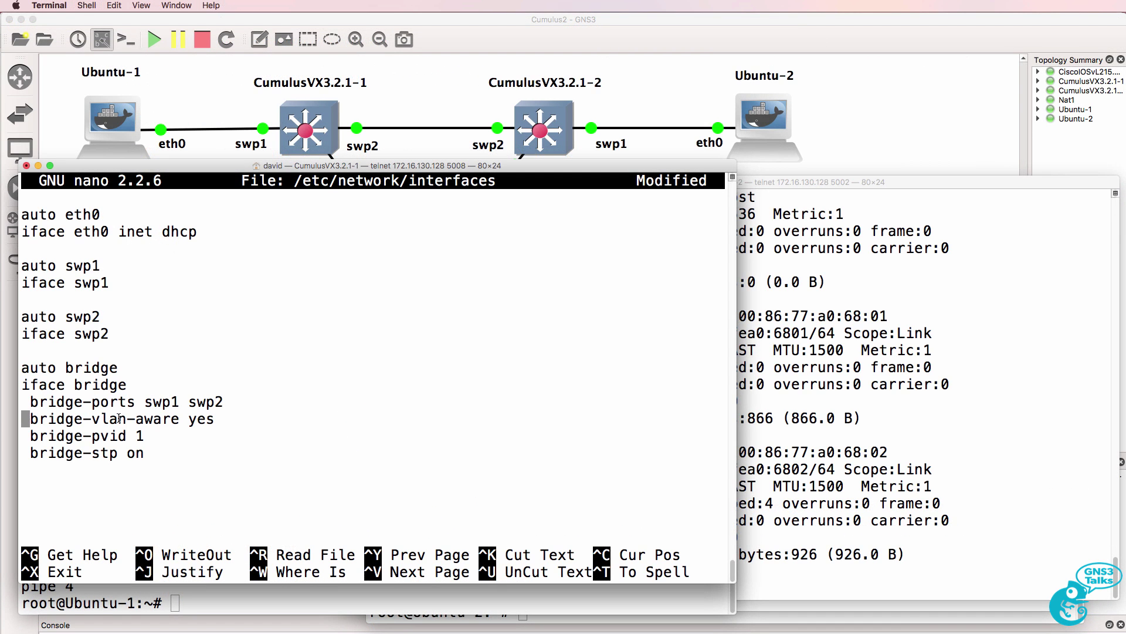
- Save CumulusVX3.2.1-1's edited interfaces file and list its interfaces with ifconfig
{"action": "key", "text": "Down"}
{"action": "key", "text": "Down"}
{"action": "key", "text": "ctrl+x"}
{"action": "key", "text": "y"}
{"action": "key", "text": "Return"}
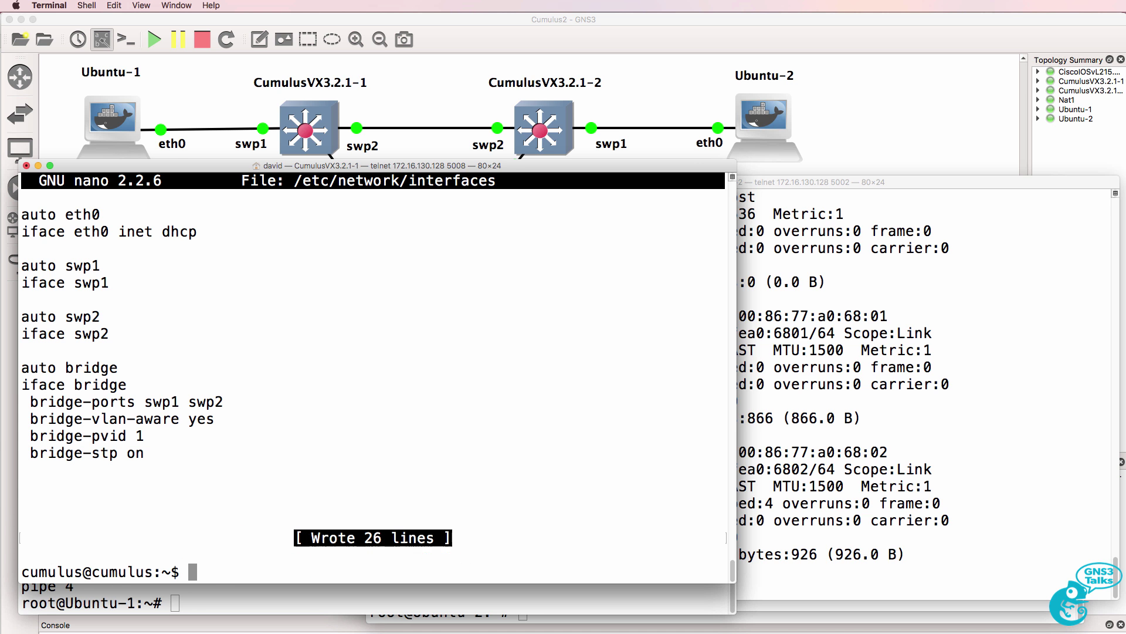
{"action": "type", "text": "ifconfig"}
{"action": "key", "text": "Return"}
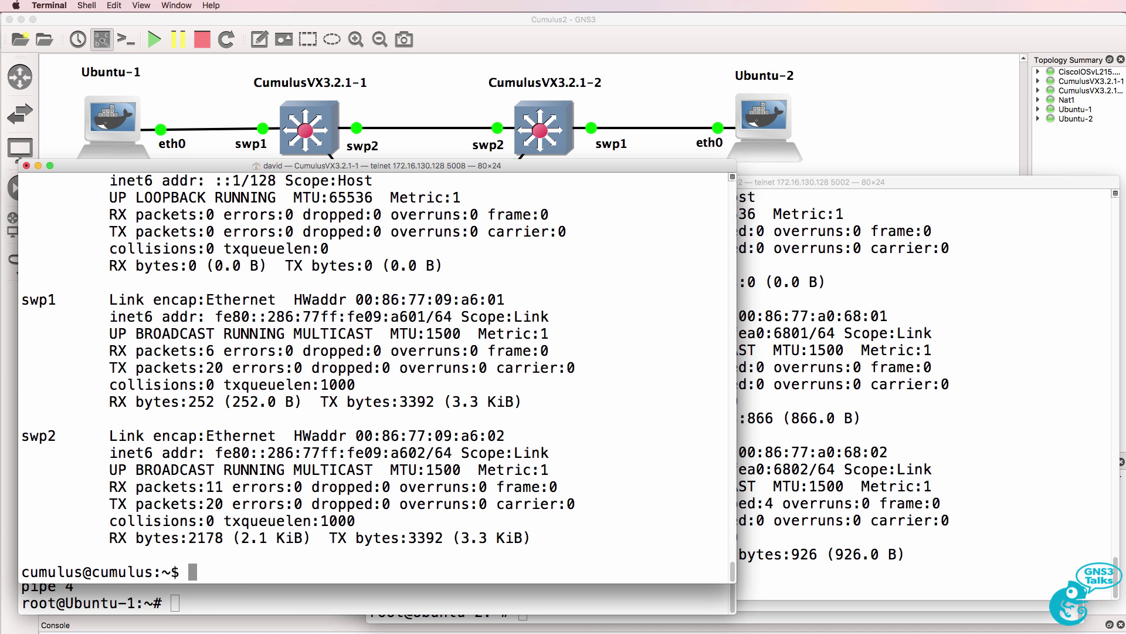
{"action": "scroll", "coordinate": [44, 555], "scroll_direction": "up", "scroll_amount": 10}
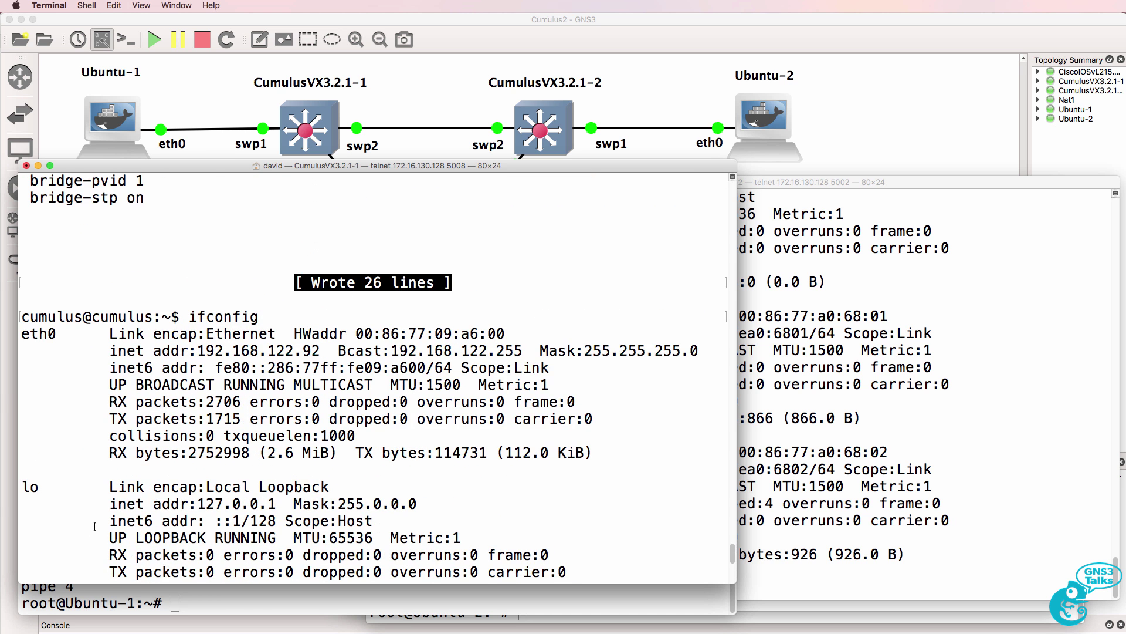
- Run sudo ifreload -a by recalling it from history as !9
{"action": "key", "text": "Up"}
{"action": "key", "text": "Up"}
{"action": "key", "text": "Up"}
{"action": "key", "text": "Up"}
{"action": "key", "text": "Up"}
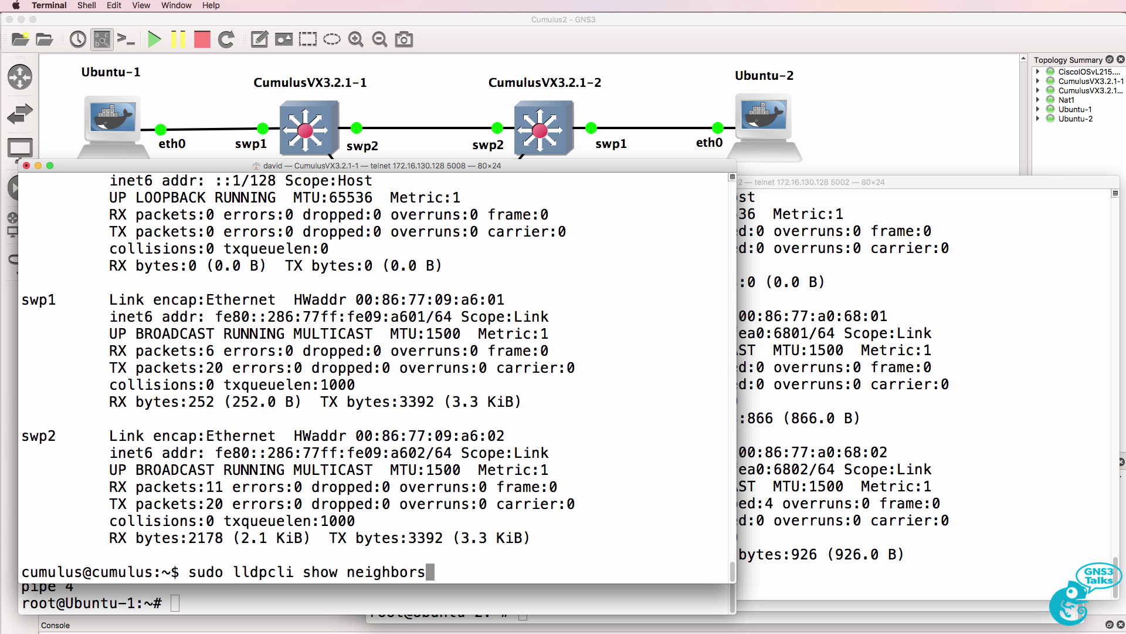
{"action": "key", "text": "Return"}
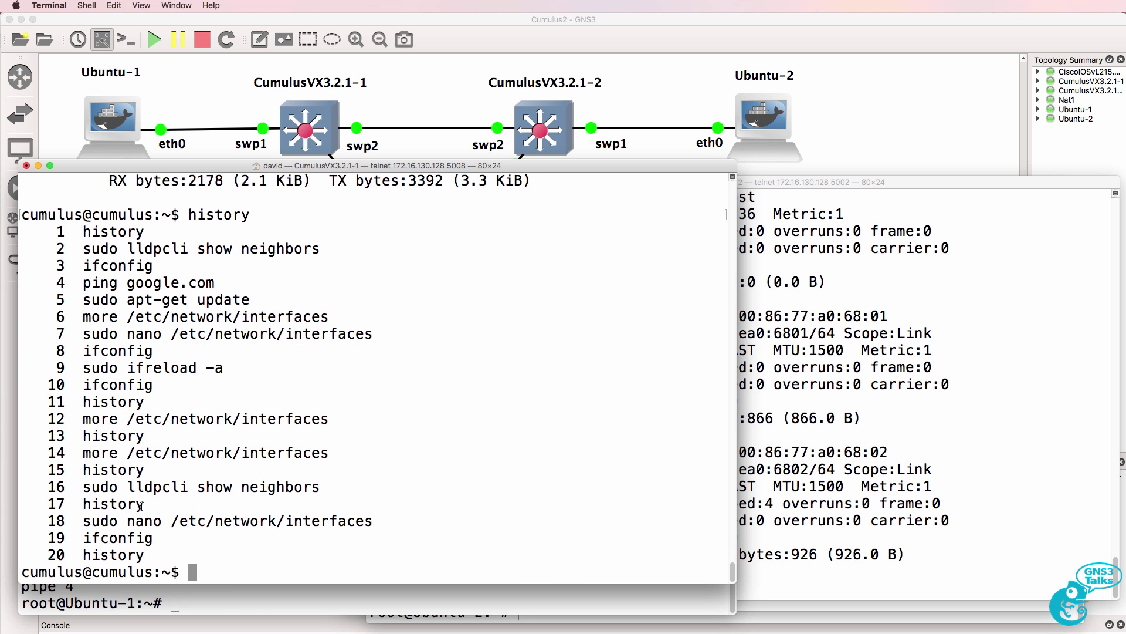
{"action": "type", "text": "!9"}
{"action": "left_click_drag", "start_coordinate": [245, 362], "coordinate": [82, 368]}
{"action": "key", "text": "Return"}
- Run ifconfig again and highlight the new UP bridge interface
{"action": "type", "text": "ifcon"}
{"action": "key", "text": "BackSpace"}
{"action": "key", "text": "BackSpace"}
{"action": "key", "text": "BackSpace"}
{"action": "type", "text": "=conf"}
{"action": "key", "text": "BackSpace"}
{"action": "key", "text": "BackSpace"}
{"action": "key", "text": "BackSpace"}
{"action": "key", "text": "BackSpace"}
{"action": "key", "text": "BackSpace"}
{"action": "type", "text": "config"}
{"action": "key", "text": "Return"}
{"action": "scroll", "coordinate": [150, 344], "scroll_direction": "up", "scroll_amount": 10}
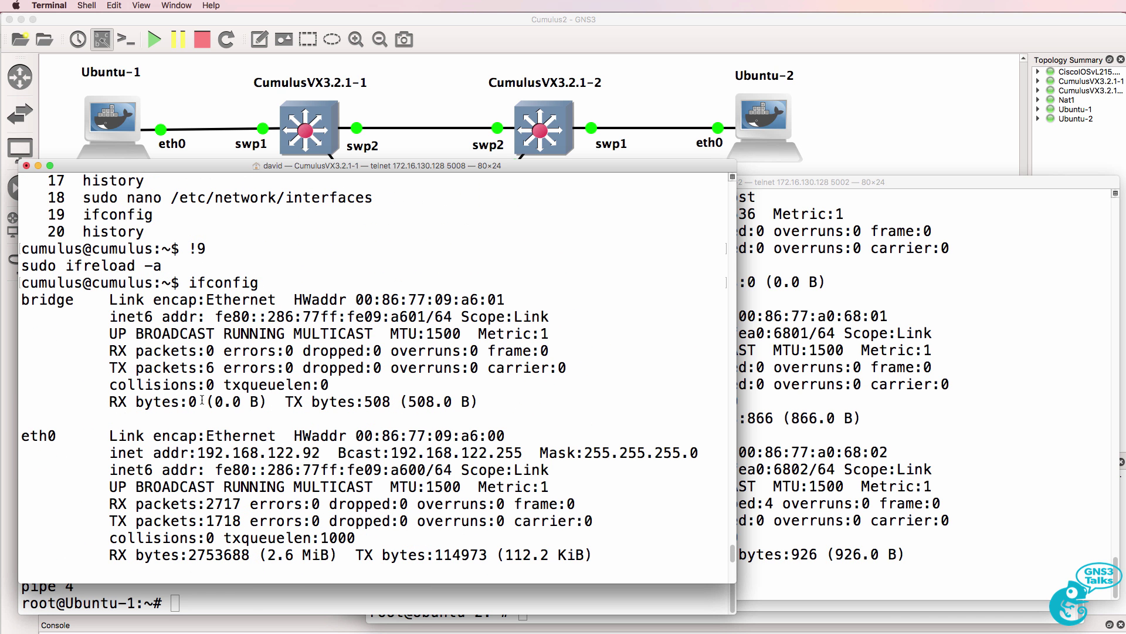
{"action": "left_click_drag", "start_coordinate": [21, 296], "coordinate": [486, 402]}
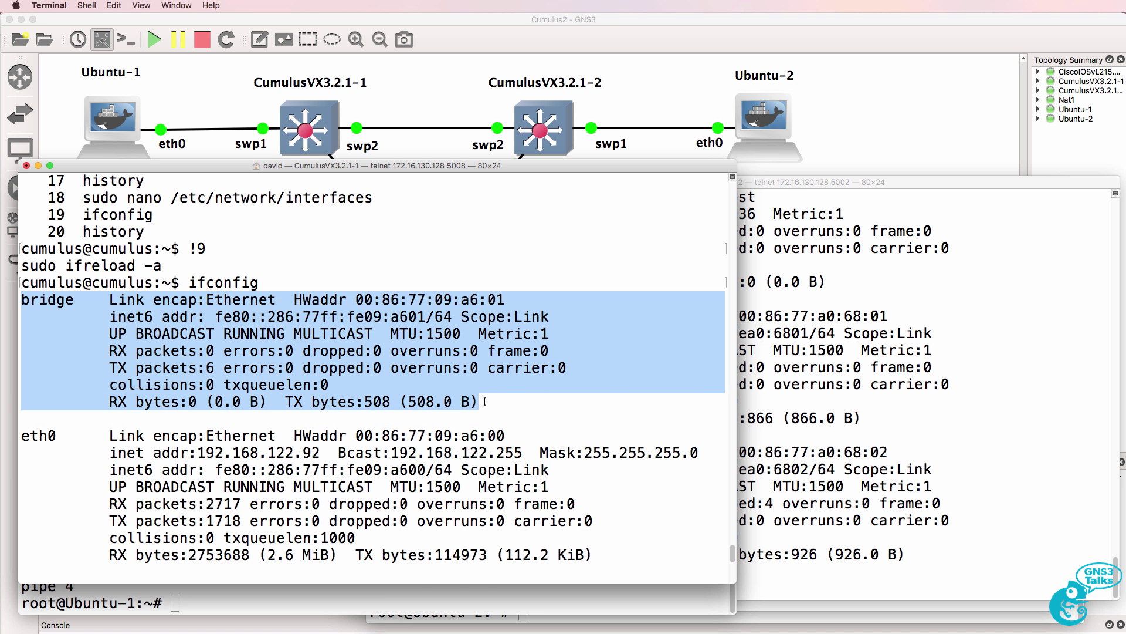
- On CumulusVX3.2.1-2, open /etc/network/interfaces with sudo nano
{"action": "left_click", "coordinate": [784, 354]}
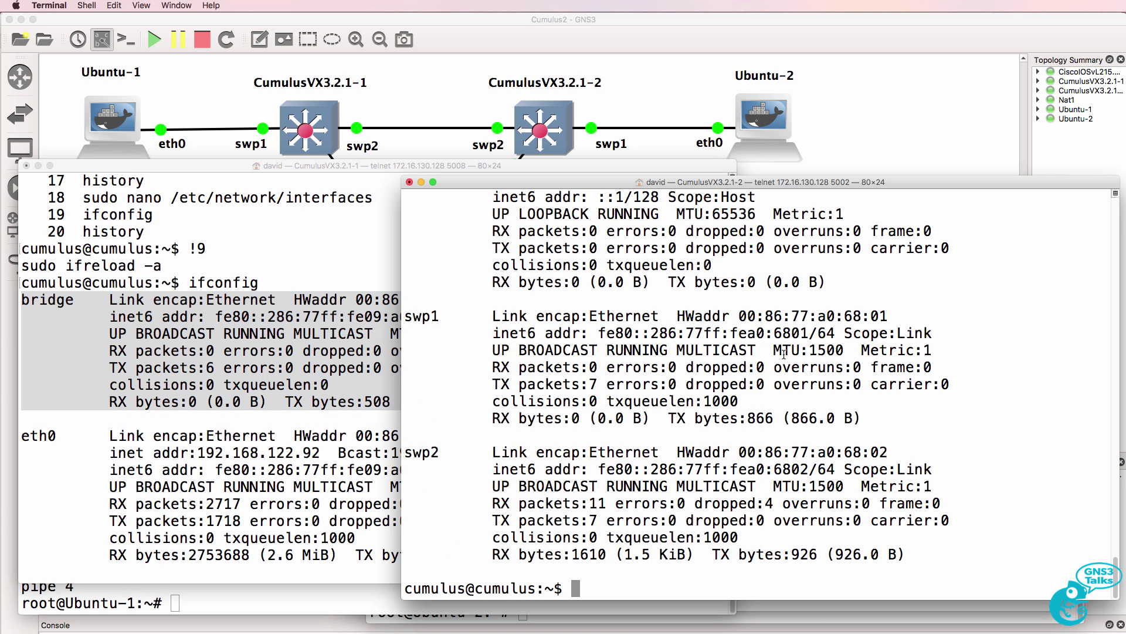
{"action": "type", "text": "sudo nano /et"}
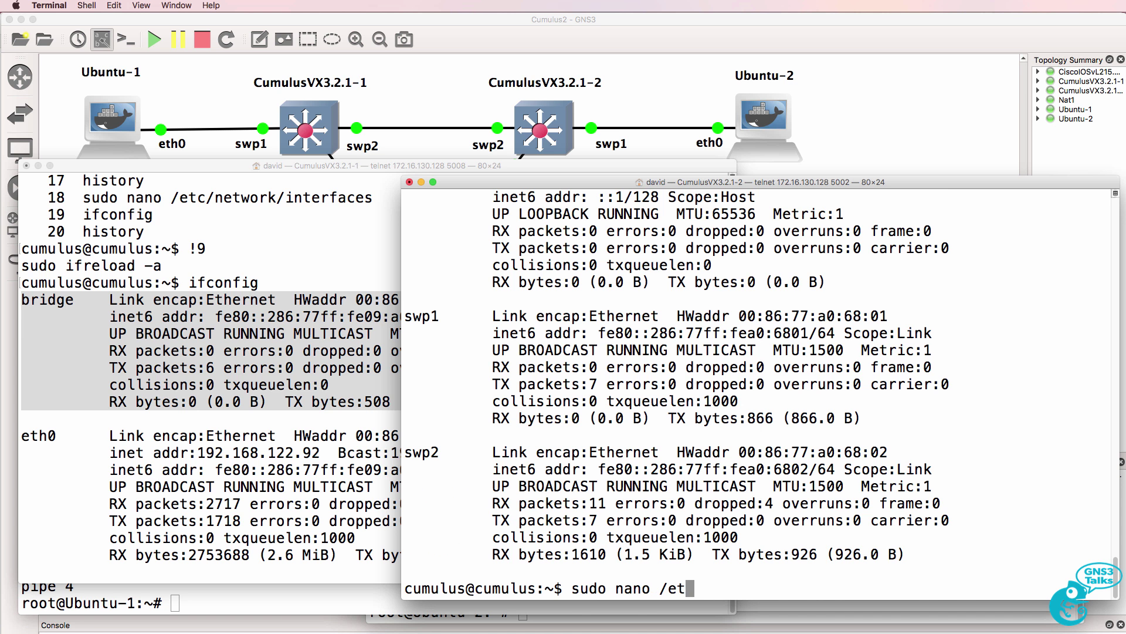
{"action": "type", "text": "c/net"}
{"action": "key", "text": "Tab"}
{"action": "key", "text": "Tab"}
{"action": "type", "text": "w"}
{"action": "key", "text": "Tab"}
{"action": "key", "text": "Tab"}
{"action": "type", "text": "/in"}
{"action": "key", "text": "Tab"}
- Paste the bridge stanza (ports swp1 swp2, vlan-aware, pvid 1, STP on) at the file's end
{"action": "key", "text": "Return"}
{"action": "key", "text": "Down"}
{"action": "key", "text": "Down"}
{"action": "key", "text": "Down"}
{"action": "key", "text": "Down"}
{"action": "key", "text": "Down"}
{"action": "key", "text": "Down"}
{"action": "key", "text": "Down"}
{"action": "key", "text": "Down"}
{"action": "key", "text": "Down"}
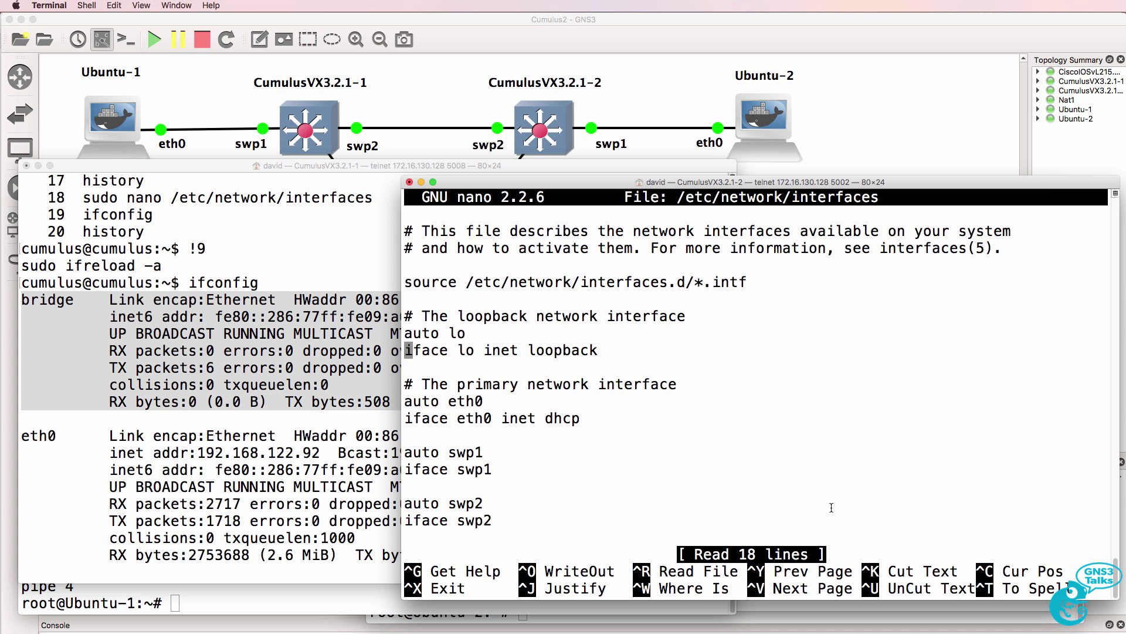
{"action": "key", "text": "Down"}
{"action": "key", "text": "Down"}
{"action": "key", "text": "Down"}
{"action": "key", "text": "Down"}
{"action": "key", "text": "Down"}
{"action": "key", "text": "Down"}
{"action": "key", "text": "Down"}
{"action": "key", "text": "Down"}
{"action": "key", "text": "Down"}
{"action": "key", "text": "Down"}
{"action": "key", "text": "Return"}
{"action": "key", "text": "Return"}
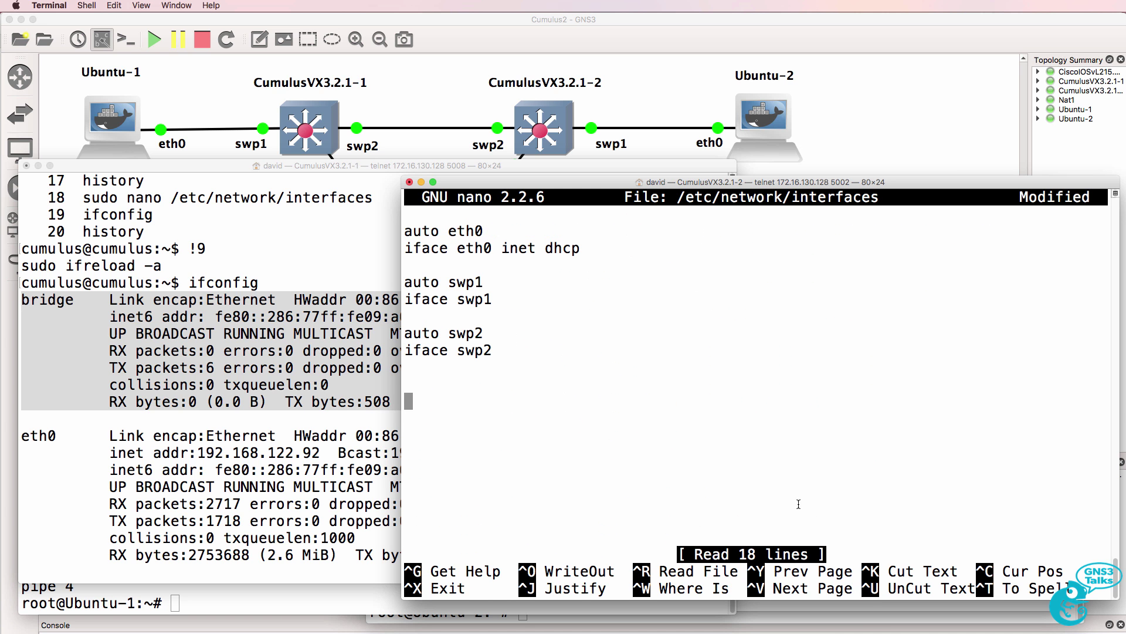
{"action": "right_click", "coordinate": [724, 441]}
{"action": "left_click", "coordinate": [748, 463]}
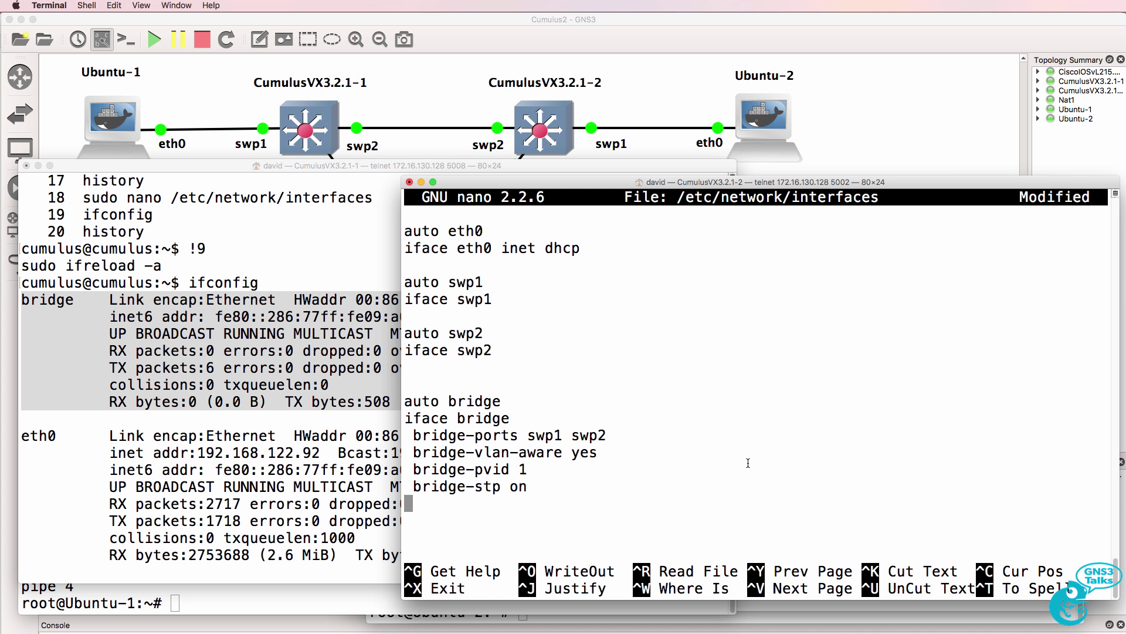
- Save CumulusVX3.2.1-2's interfaces file, exit nano, and list the command history
{"action": "key", "text": "ctrl+x"}
{"action": "key", "text": "y"}
{"action": "key", "text": "Return"}
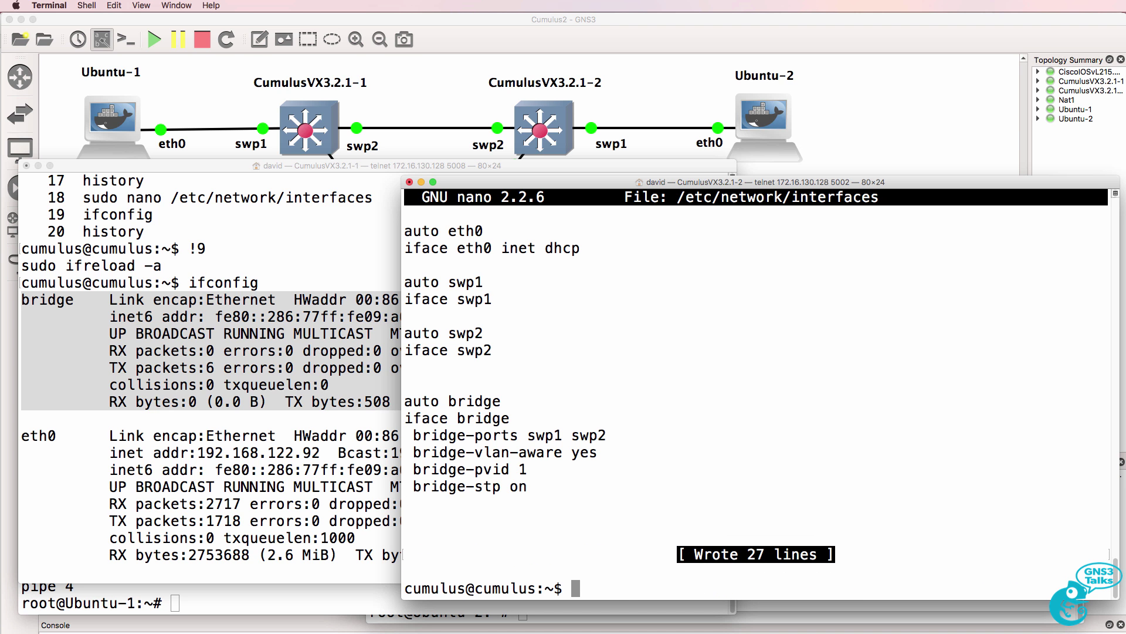
{"action": "type", "text": "hisotry"}
{"action": "key", "text": "BackSpace"}
{"action": "key", "text": "BackSpace"}
{"action": "key", "text": "BackSpace"}
{"action": "key", "text": "BackSpace"}
{"action": "type", "text": "tory"}
{"action": "key", "text": "Return"}
- Run sudo ifreload -a via !8, then check ifconfig for the UP bridge interface
{"action": "type", "text": "!"}
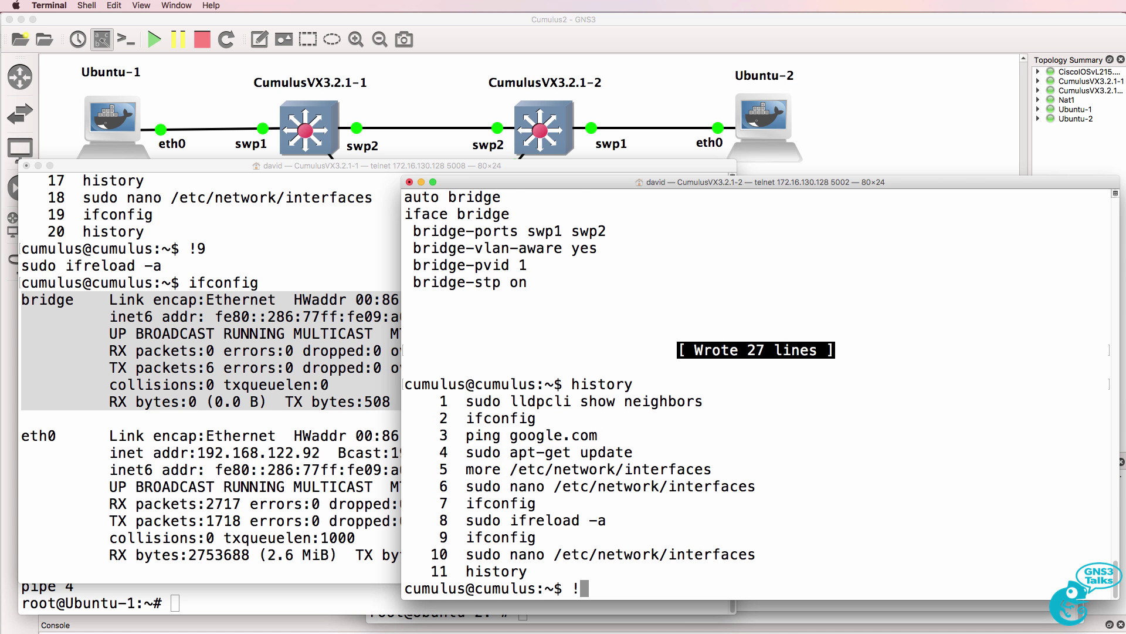
{"action": "type", "text": "8"}
{"action": "key", "text": "Return"}
{"action": "type", "text": "ifconfig"}
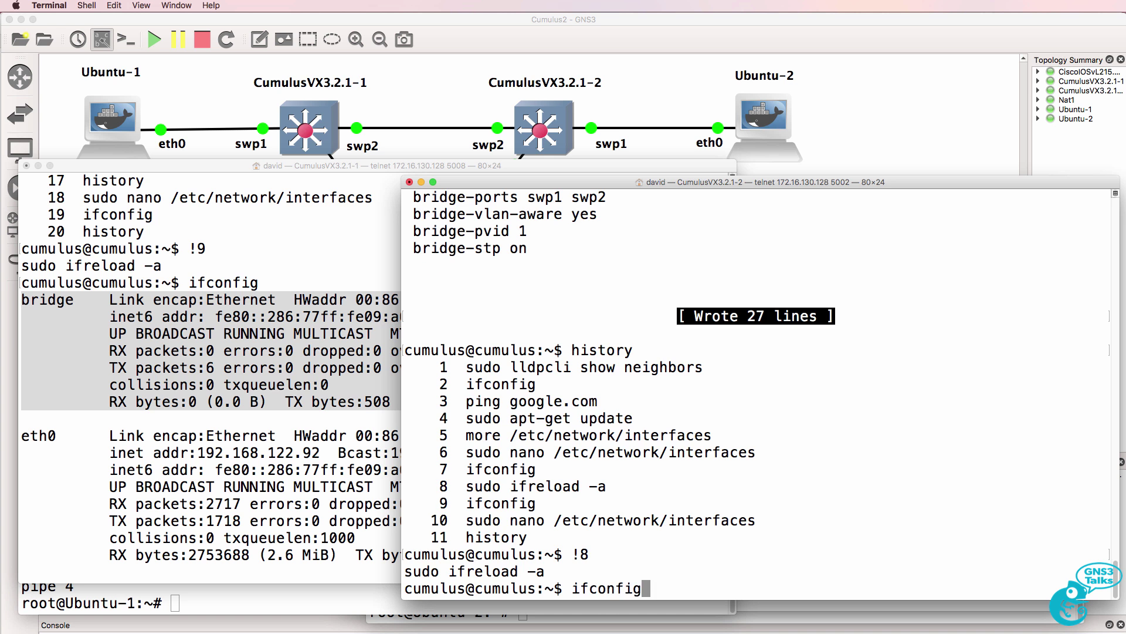
{"action": "key", "text": "Return"}
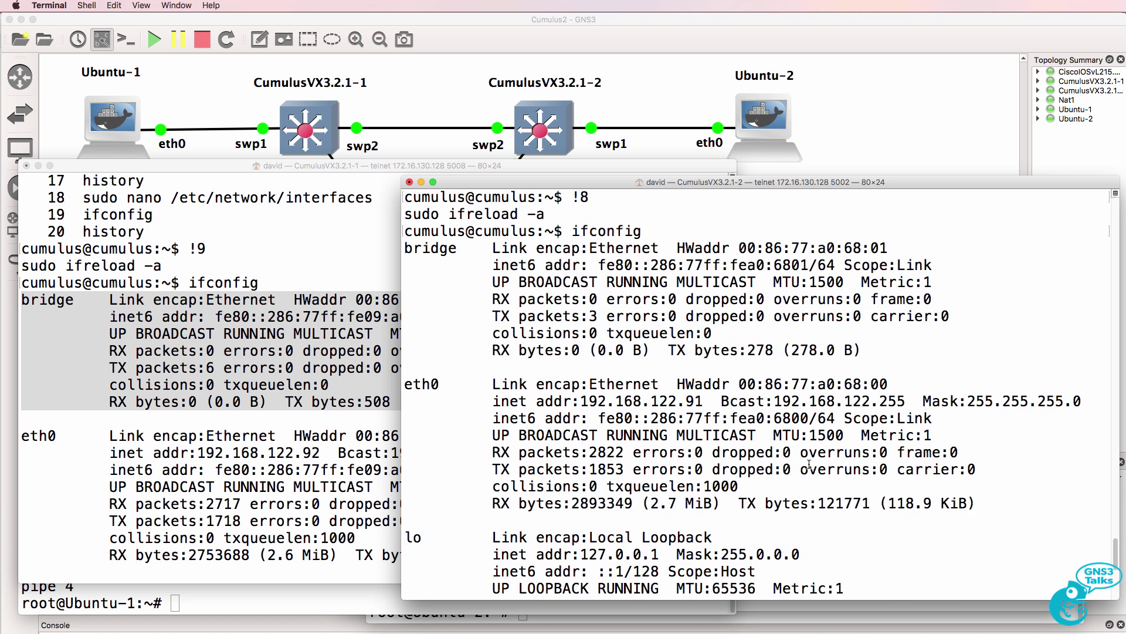
{"action": "scroll", "coordinate": [809, 462], "scroll_direction": "up", "scroll_amount": 3}
{"action": "left_click_drag", "start_coordinate": [752, 487], "coordinate": [295, 360]}
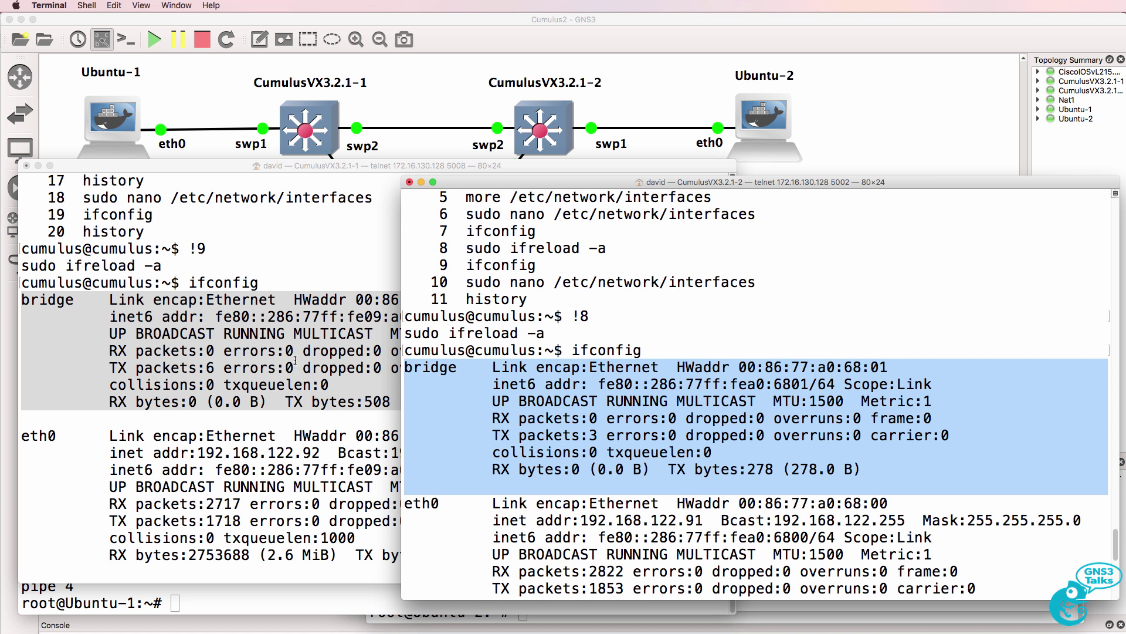
- Ping Ubuntu-2 at 10.1.1.2 from Ubuntu-1 while viewing the topology
{"action": "left_click", "coordinate": [250, 579]}
{"action": "left_click", "coordinate": [272, 611]}
{"action": "key", "text": "Up"}
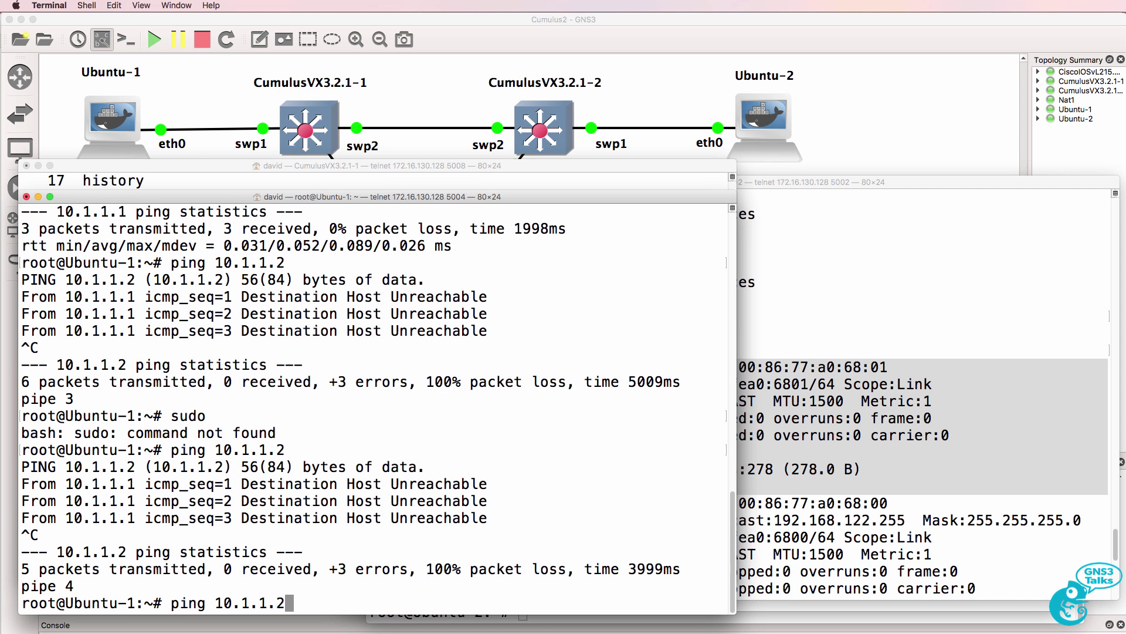
{"action": "key", "text": "Return"}
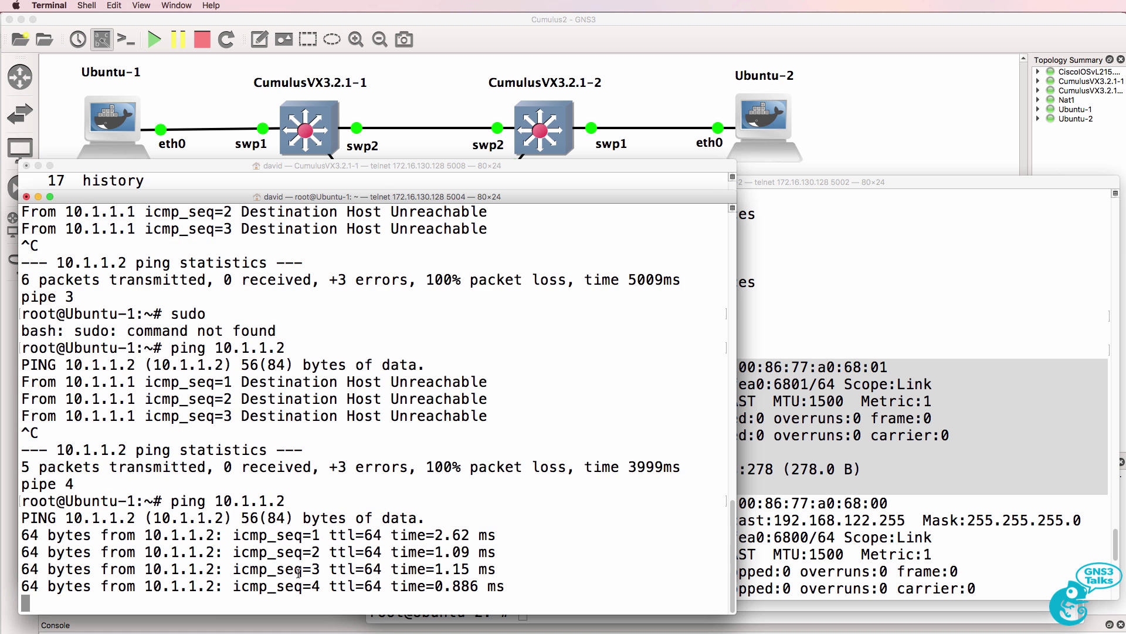
{"action": "left_click", "coordinate": [645, 99]}
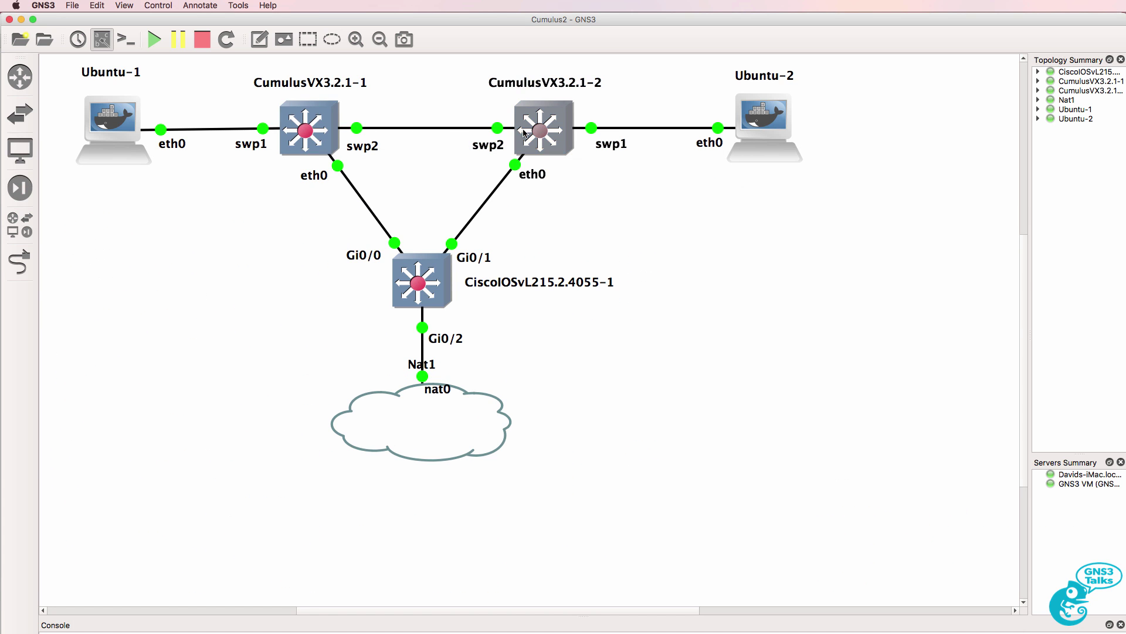
{"action": "mouse_move", "coordinate": [536, 132]}
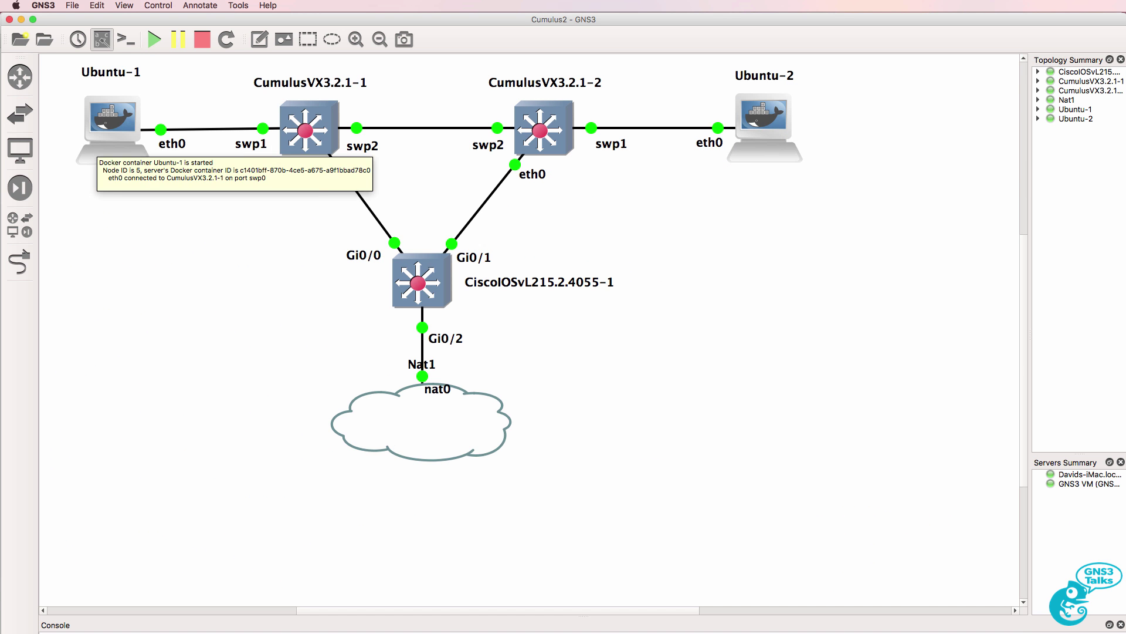
- Ping 10.1.1.1 from Ubuntu-2, then stop the Ubuntu-1 ping showing 30 of 30 replies, 0% loss
{"action": "key", "text": "super+Tab"}
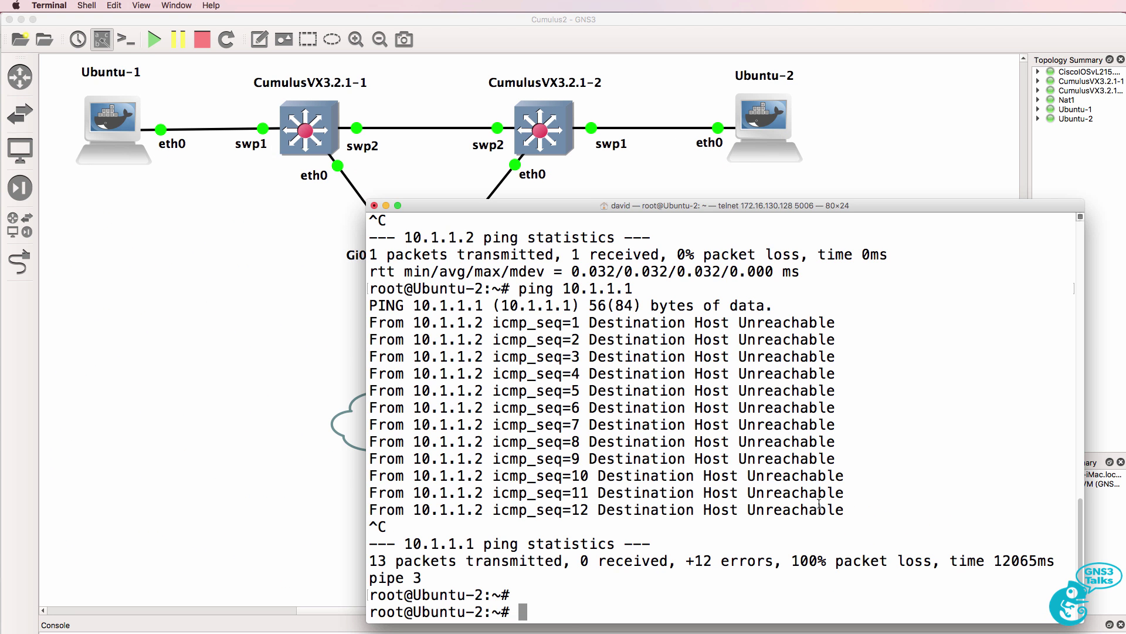
{"action": "type", "text": "ping 10.1.1.1"}
{"action": "left_click_drag", "start_coordinate": [634, 288], "coordinate": [510, 288]}
{"action": "key", "text": "Return"}
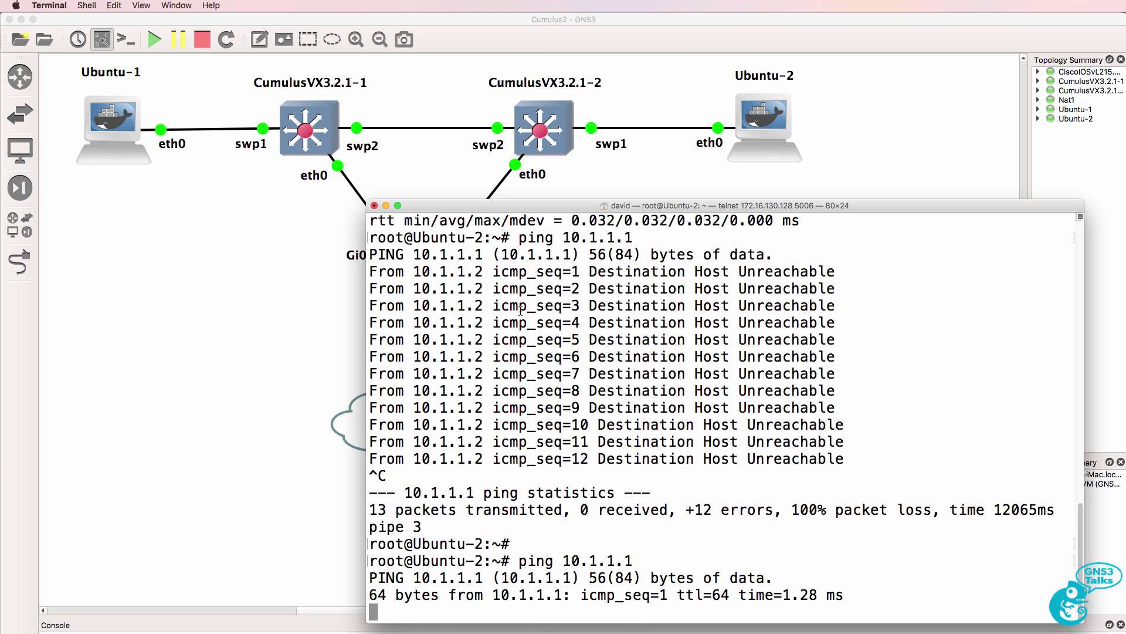
{"action": "key", "text": "super+grave"}
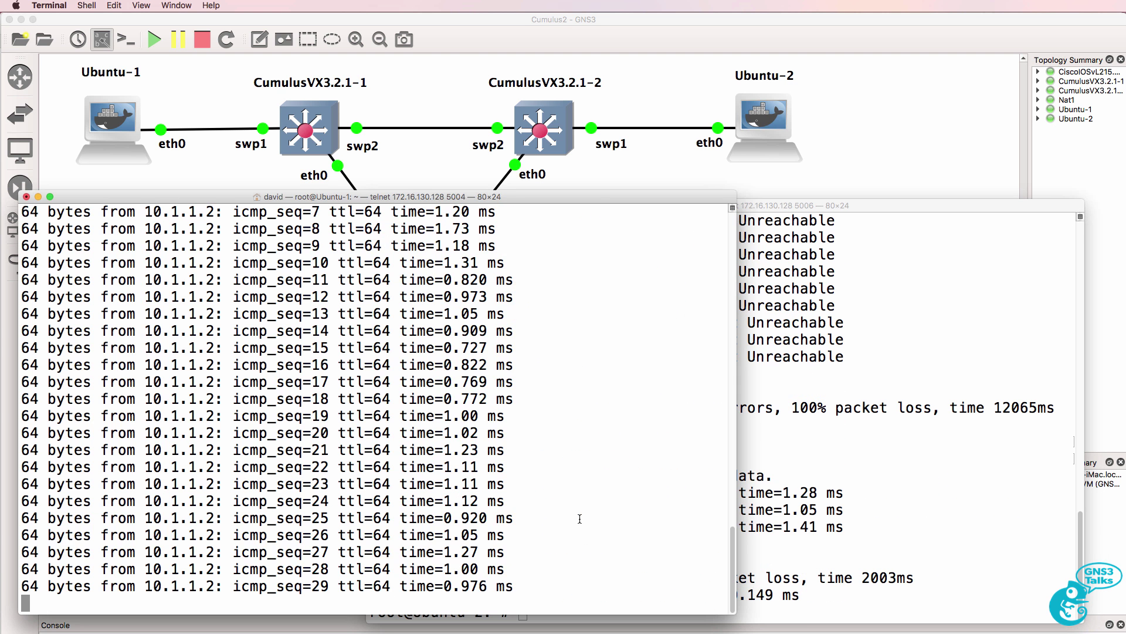
{"action": "key", "text": "ctrl+c"}
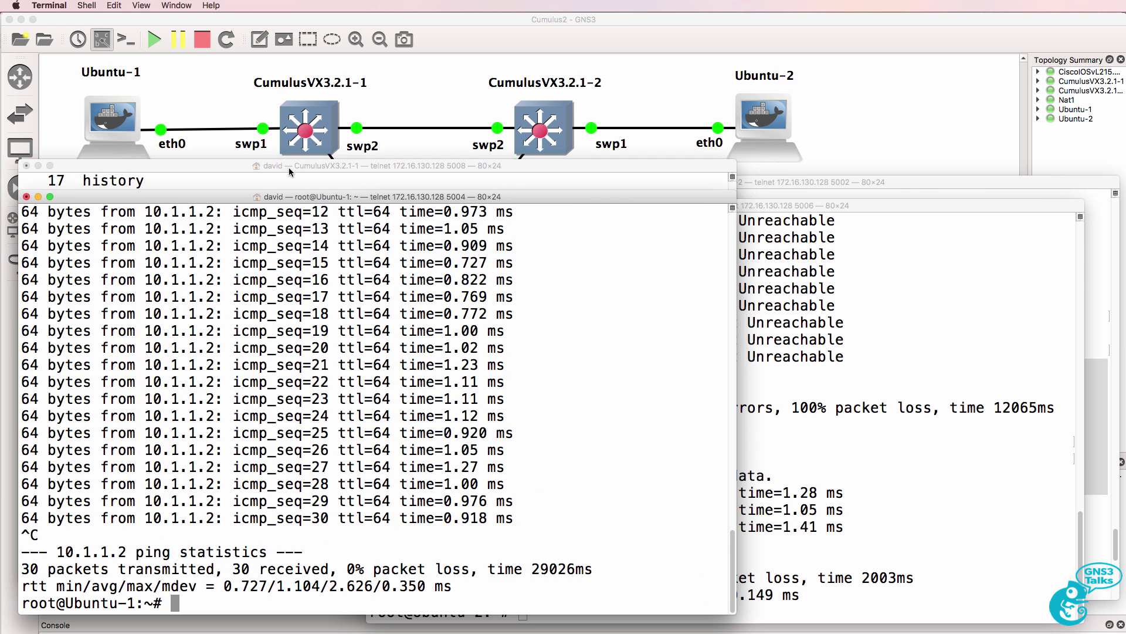
{"action": "key", "text": "super+grave"}
{"action": "key", "text": "super+grave"}
{"action": "left_click_drag", "start_coordinate": [807, 183], "coordinate": [799, 171]}
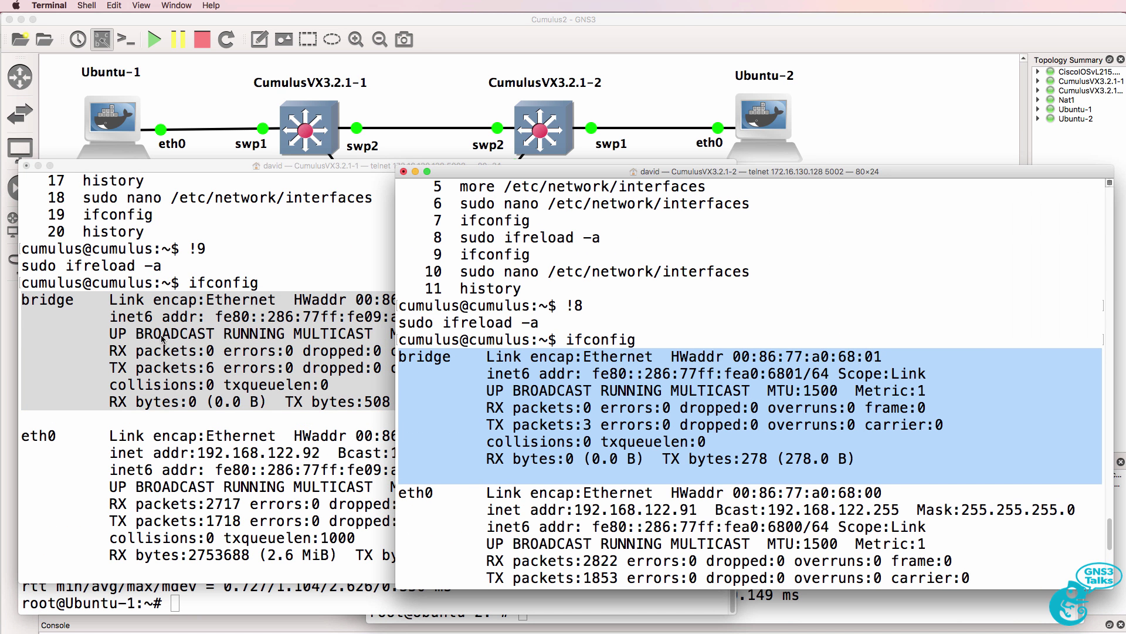
- Print CumulusVX3.2.1-1's /etc/network/interfaces with cat and scroll through the output
{"action": "key", "text": "super+grave"}
{"action": "key", "text": "Return"}
{"action": "type", "text": "cat /et"}
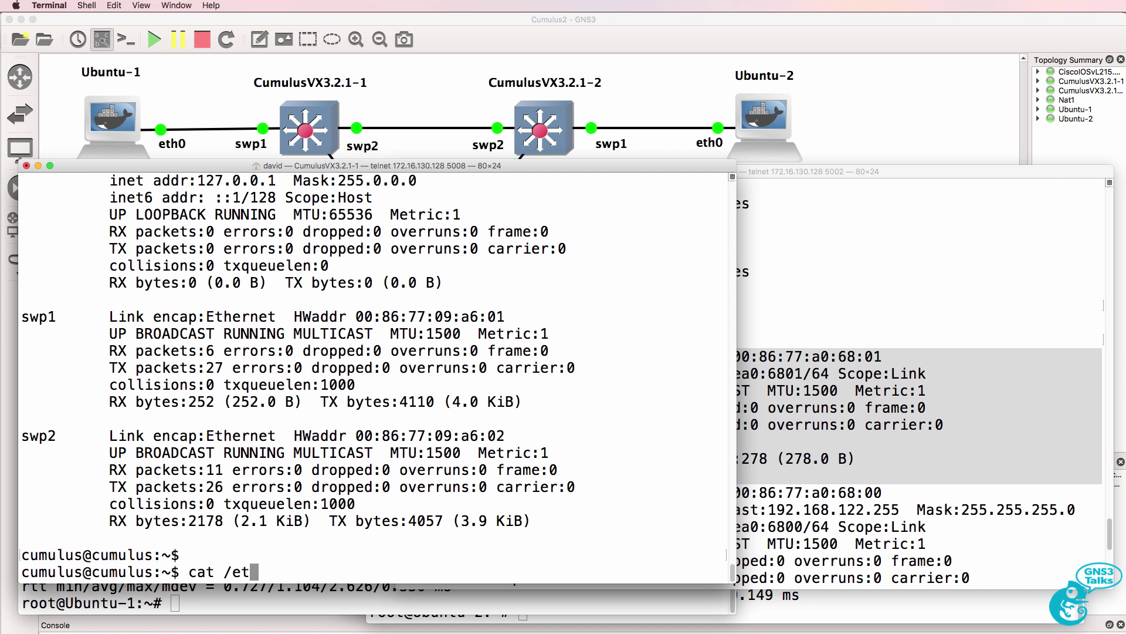
{"action": "type", "text": "c/net"}
{"action": "key", "text": "Tab"}
{"action": "key", "text": "Tab"}
{"action": "type", "text": "w"}
{"action": "key", "text": "Tab"}
{"action": "key", "text": "Tab"}
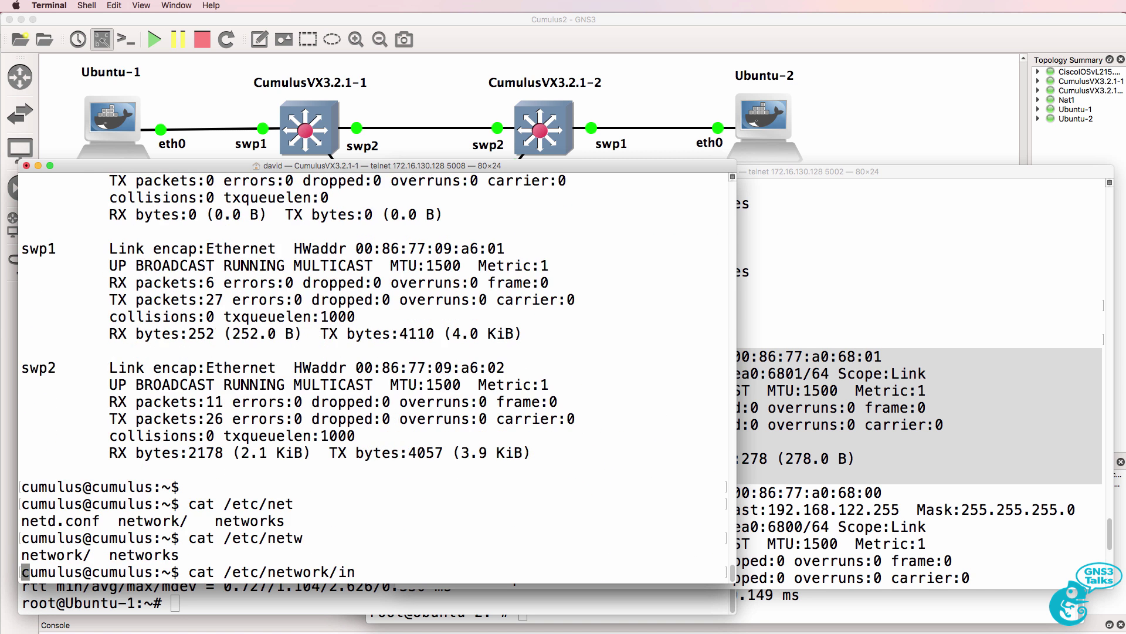
{"action": "type", "text": "/in"}
{"action": "key", "text": "Tab"}
{"action": "key", "text": "Tab"}
{"action": "key", "text": "Return"}
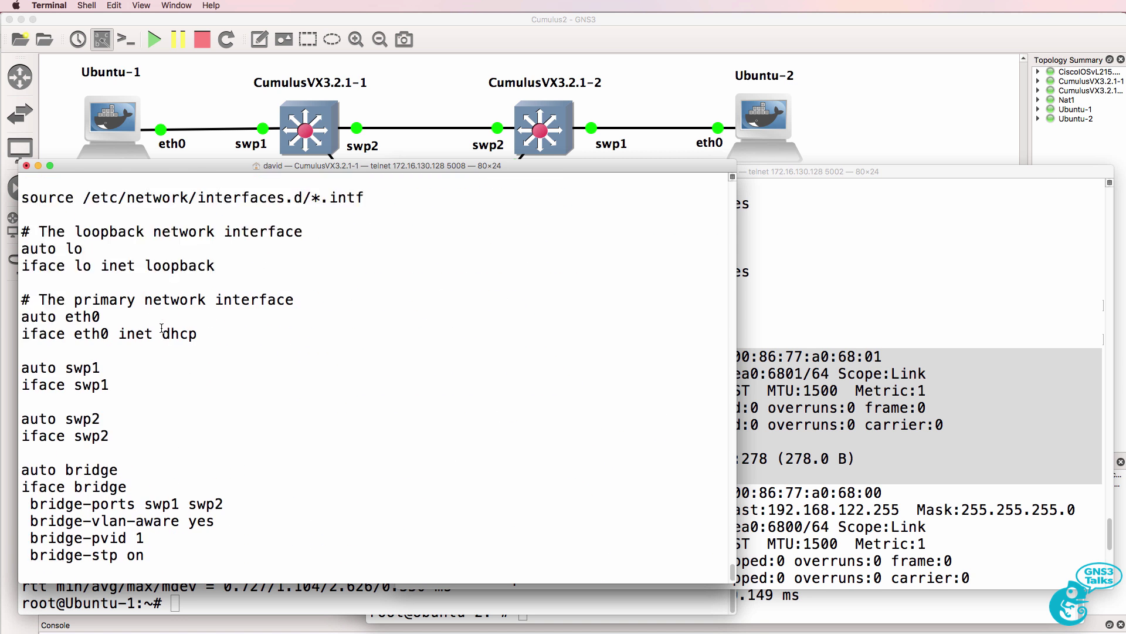
{"action": "scroll", "coordinate": [162, 328], "scroll_direction": "up", "scroll_amount": 3}
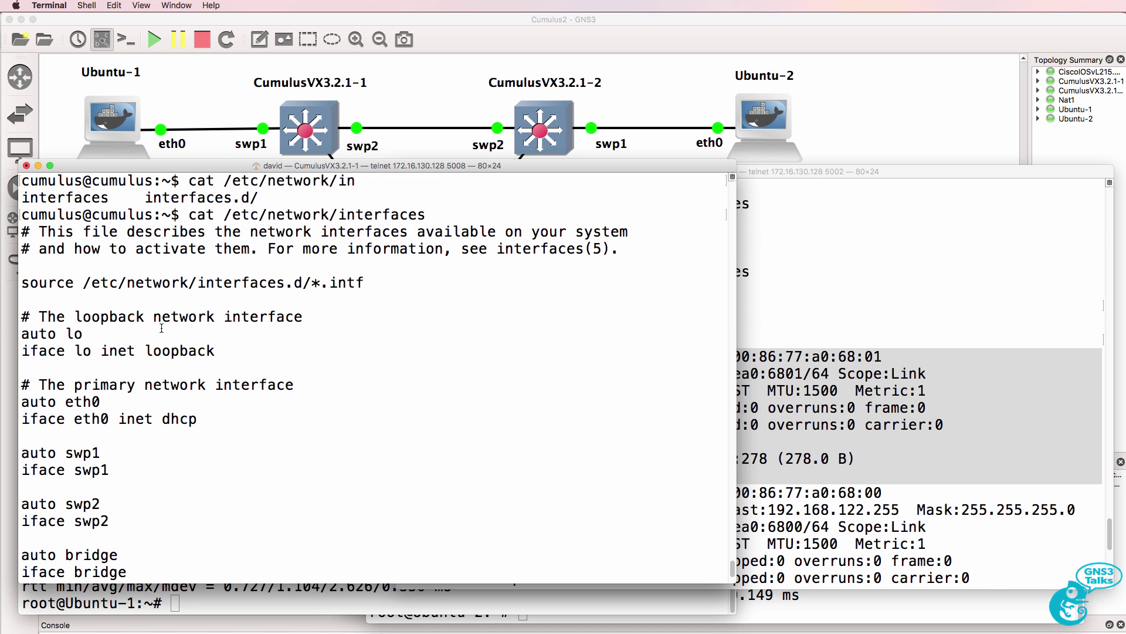
{"action": "scroll", "coordinate": [161, 328], "scroll_direction": "down", "scroll_amount": 3}
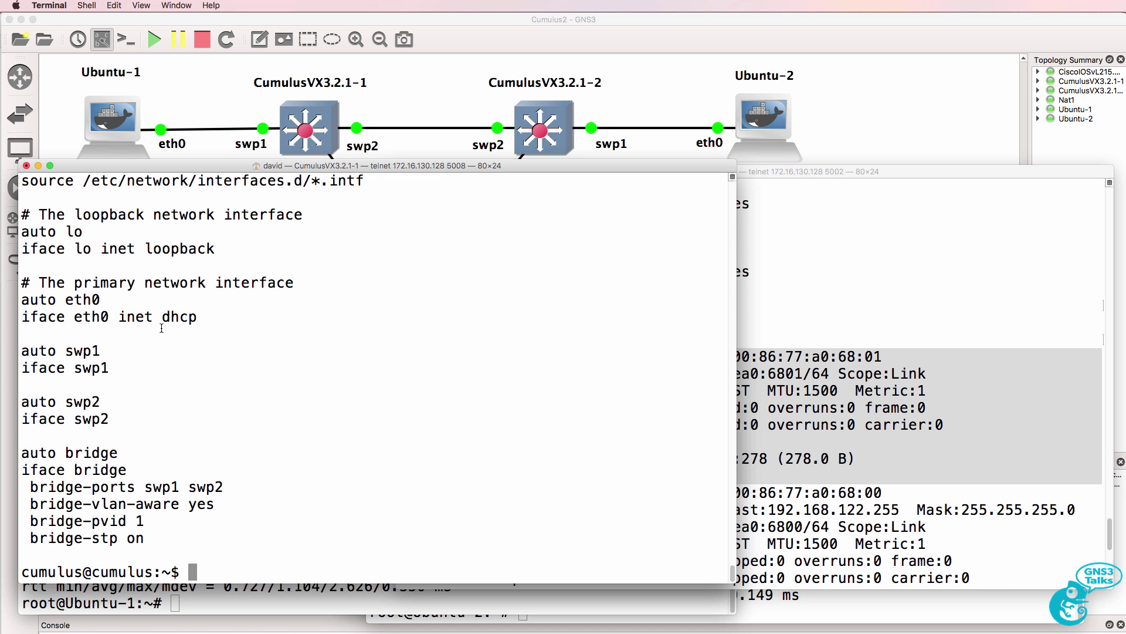
- Page through /etc/network/interfaces with more to the end
{"action": "type", "text": "more /etc/netw"}
{"action": "key", "text": "Tab"}
{"action": "type", "text": "/in"}
{"action": "key", "text": "Tab"}
{"action": "key", "text": "Return"}
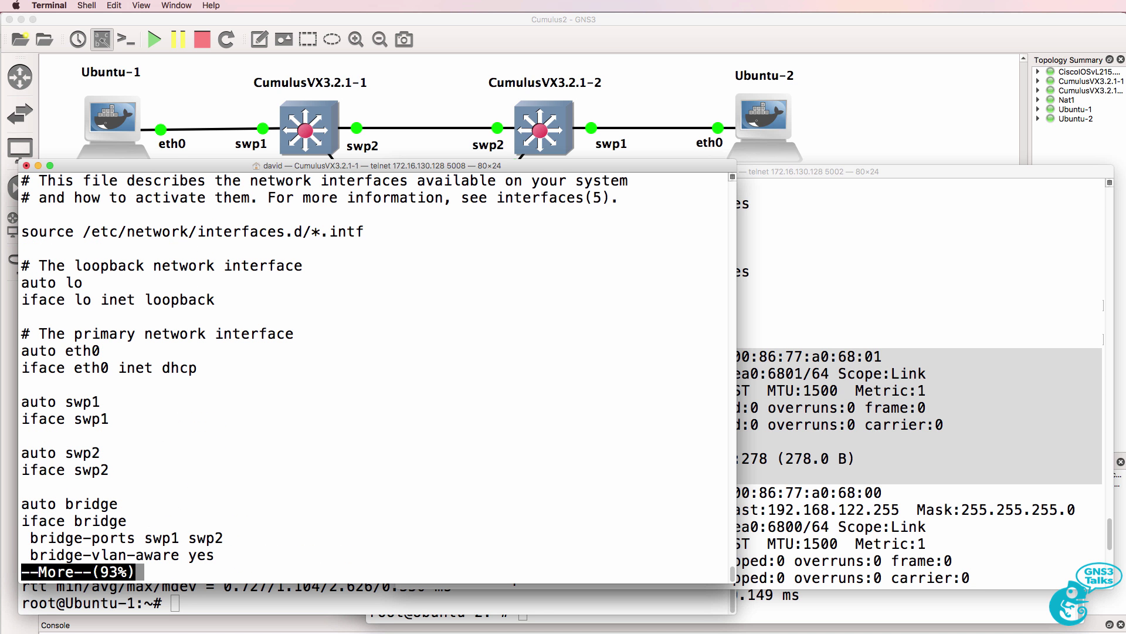
{"action": "key", "text": "space"}
- View the file in less down to the bridge-pvid 1 and bridge-stp on lines, then quit
{"action": "type", "text": "less /etc"}
{"action": "key", "text": "BackSpace"}
{"action": "type", "text": "c/netw"}
{"action": "key", "text": "Tab"}
{"action": "key", "text": "Tab"}
{"action": "type", "text": "/int"}
{"action": "key", "text": "Tab"}
{"action": "key", "text": "Return"}
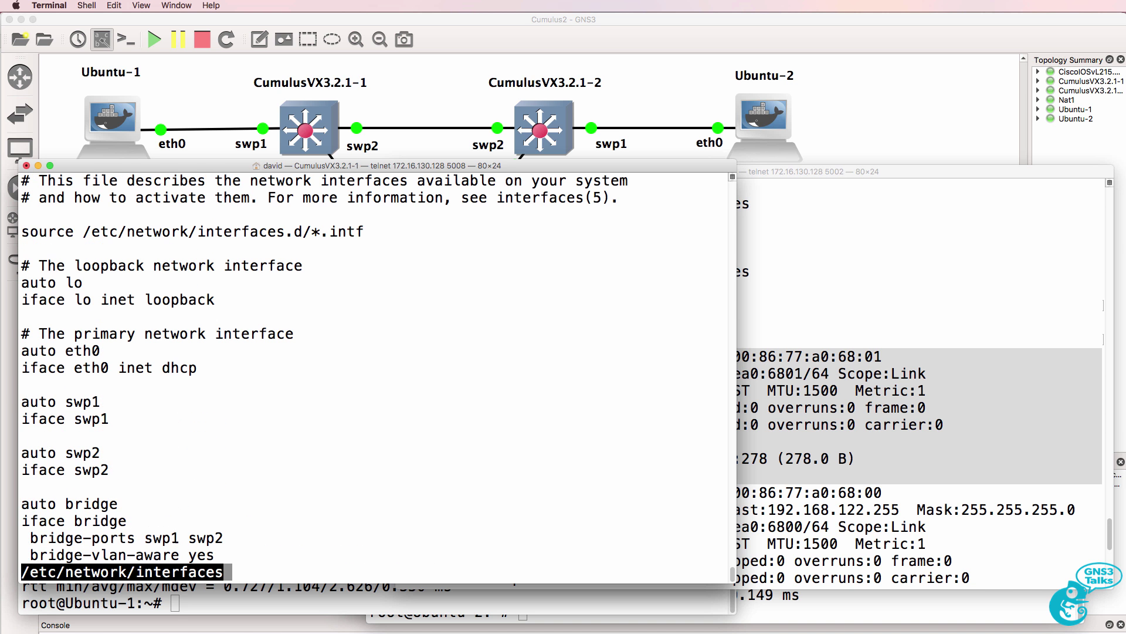
{"action": "key", "text": "Down"}
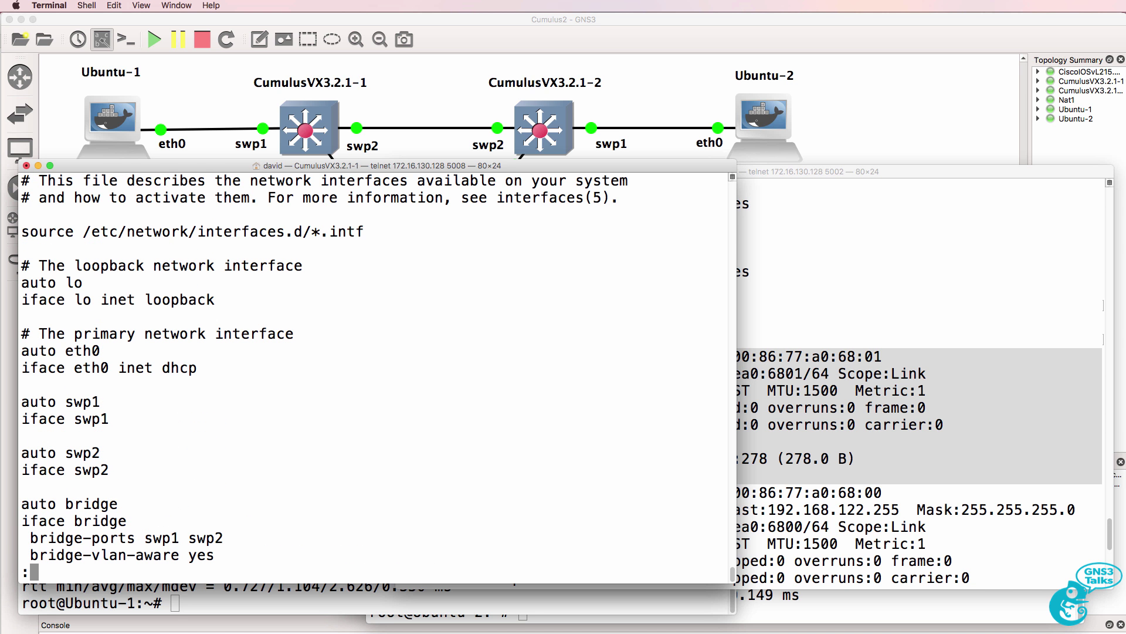
{"action": "key", "text": "Down"}
{"action": "key", "text": "Down"}
{"action": "key", "text": "Down"}
{"action": "key", "text": "Up"}
{"action": "key", "text": "Up"}
{"action": "key", "text": "Up"}
{"action": "key", "text": "Down"}
{"action": "key", "text": "Down"}
{"action": "key", "text": "Down"}
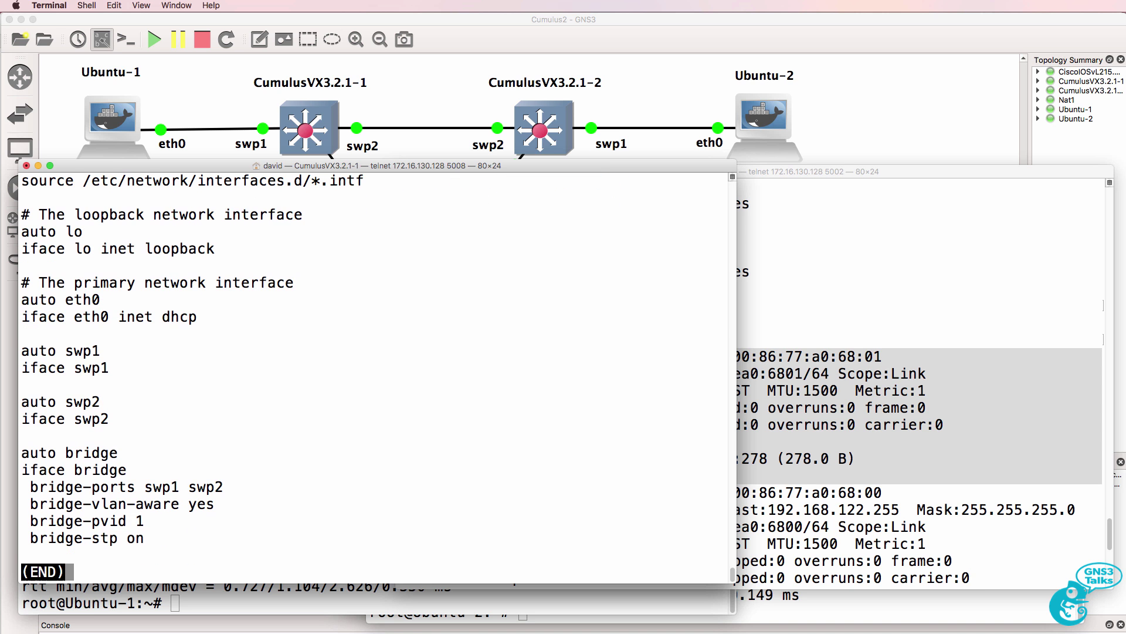
{"action": "key", "text": "q"}
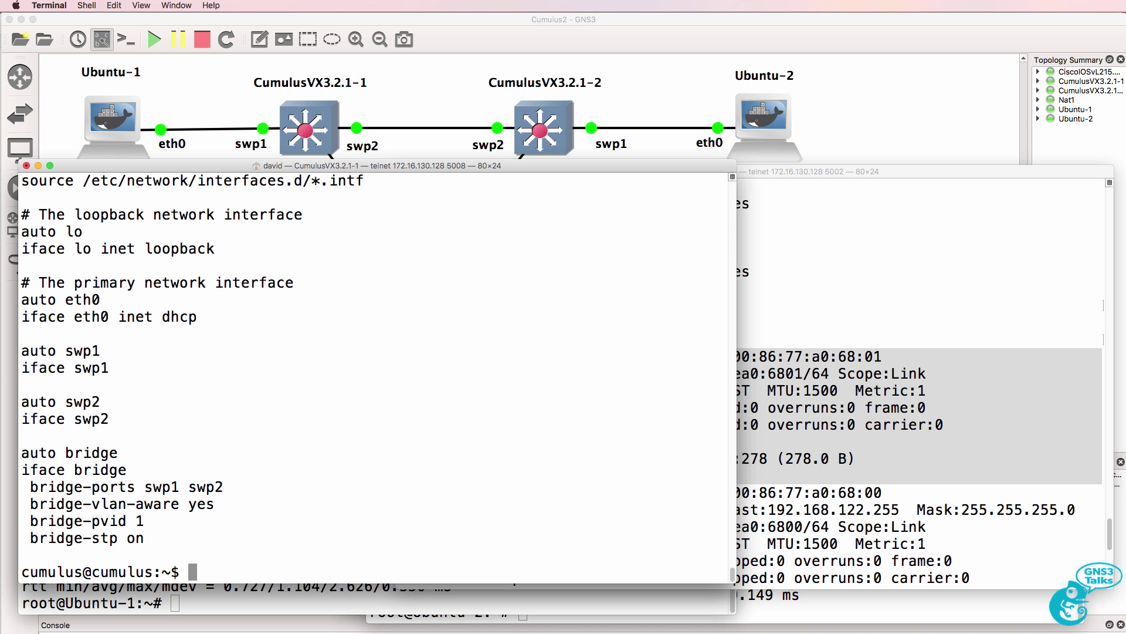
- Highlight the swp/bridge stanzas and the net show bridge macs command in the VLAN docs
{"action": "left_click_drag", "start_coordinate": [175, 542], "coordinate": [10, 304]}
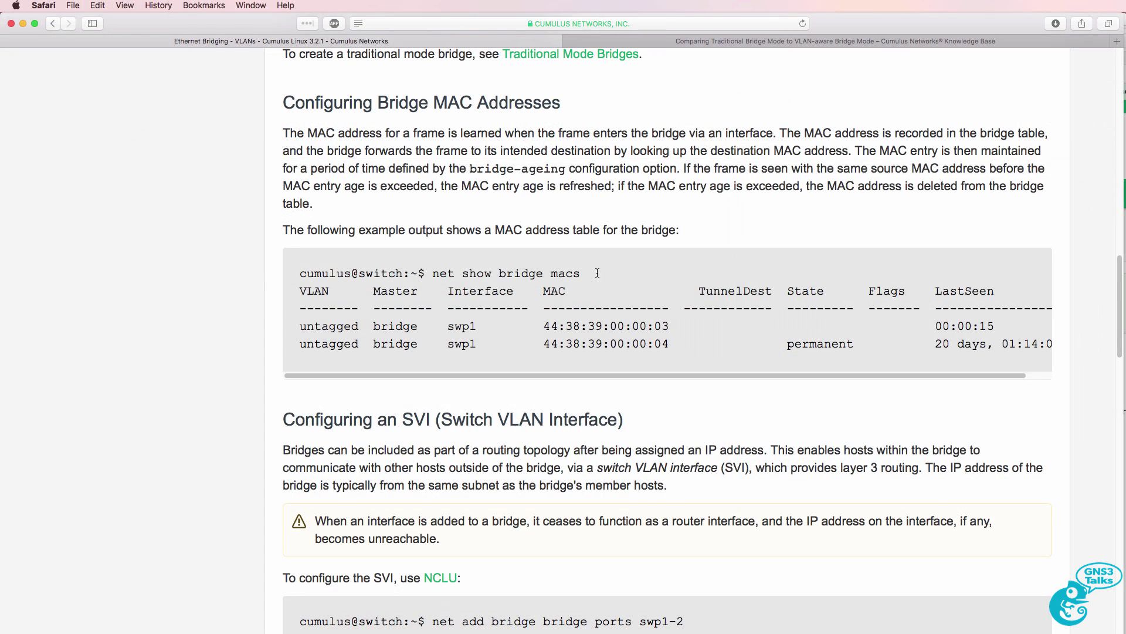
{"action": "left_click_drag", "start_coordinate": [590, 273], "coordinate": [433, 273]}
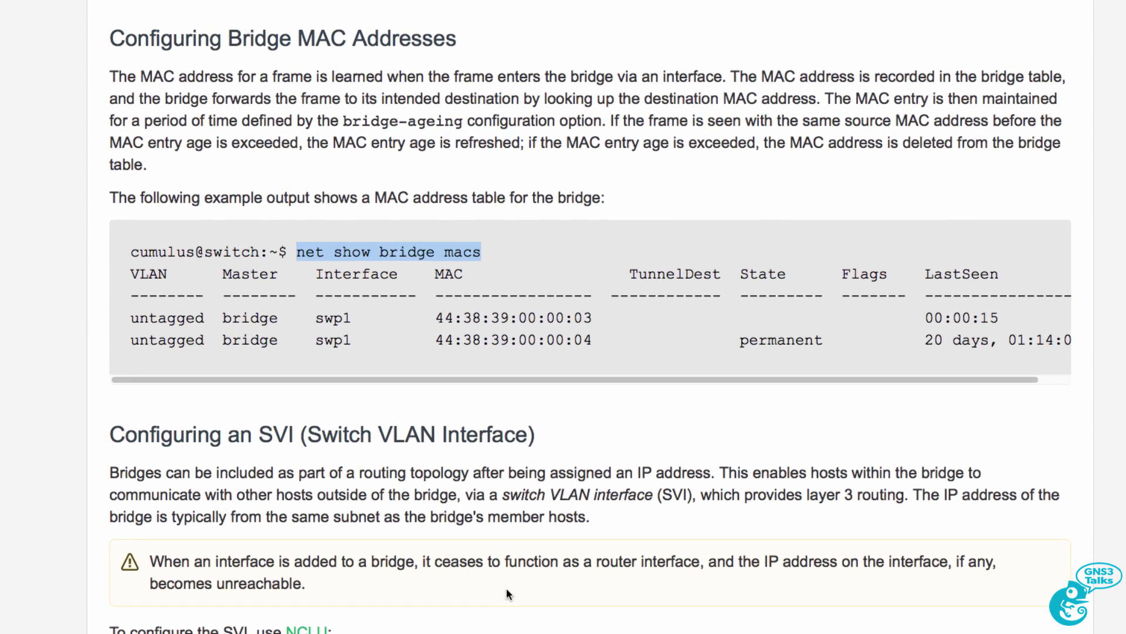
{"action": "scroll", "coordinate": [581, 557], "scroll_direction": "up", "scroll_amount": 3}
{"action": "scroll", "coordinate": [581, 558], "scroll_direction": "down", "scroll_amount": 10}
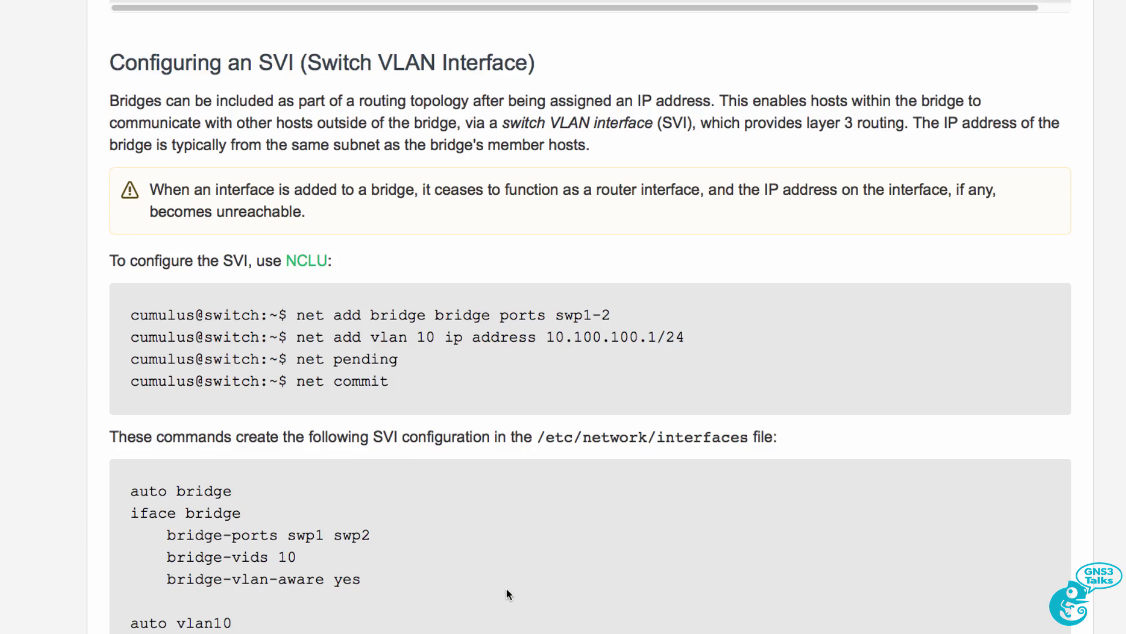
{"action": "scroll", "coordinate": [506, 593], "scroll_direction": "down", "scroll_amount": 5}
- Open the Network Command Line Utility page in a new Safari tab and read through it
{"action": "right_click", "coordinate": [298, 110]}
{"action": "left_click", "coordinate": [319, 118]}
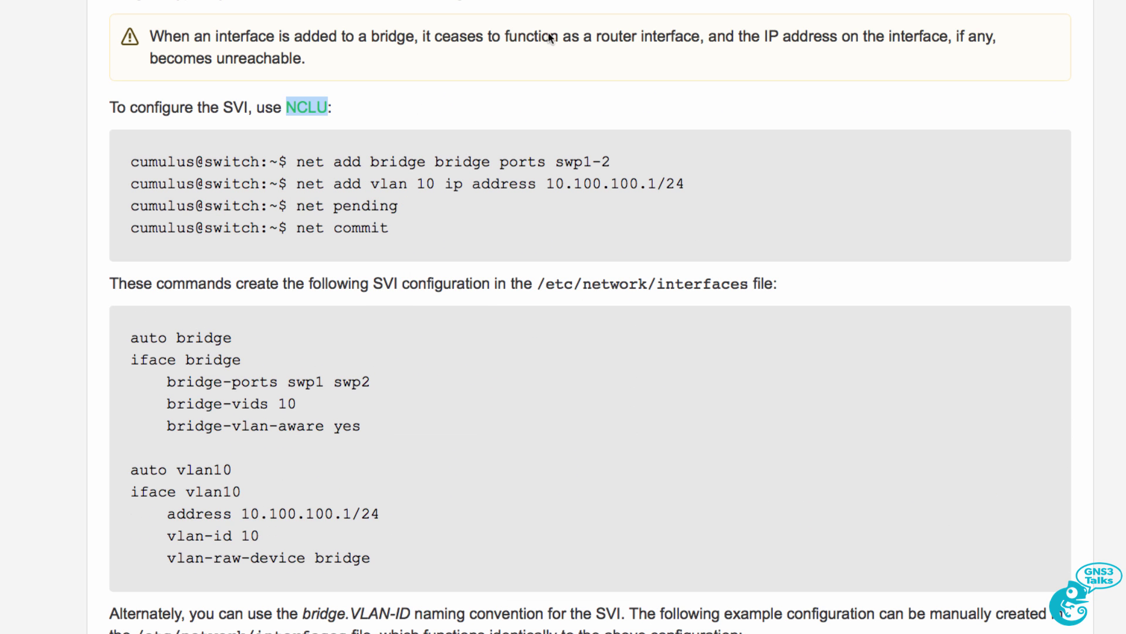
{"action": "left_click", "coordinate": [845, 40]}
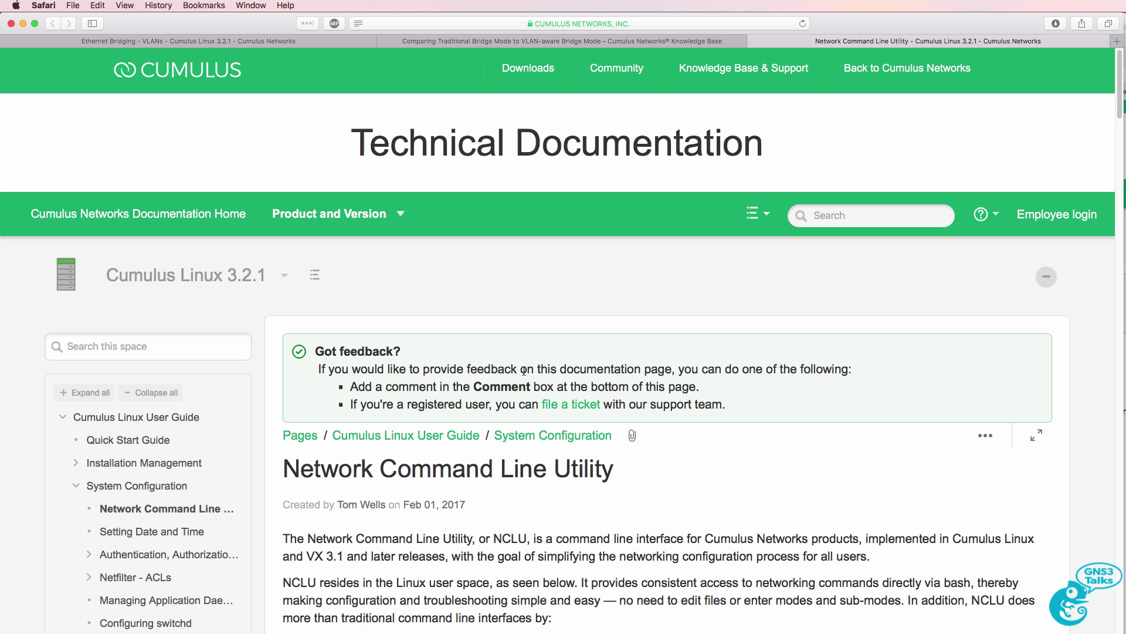
{"action": "scroll", "coordinate": [524, 371], "scroll_direction": "down", "scroll_amount": 10}
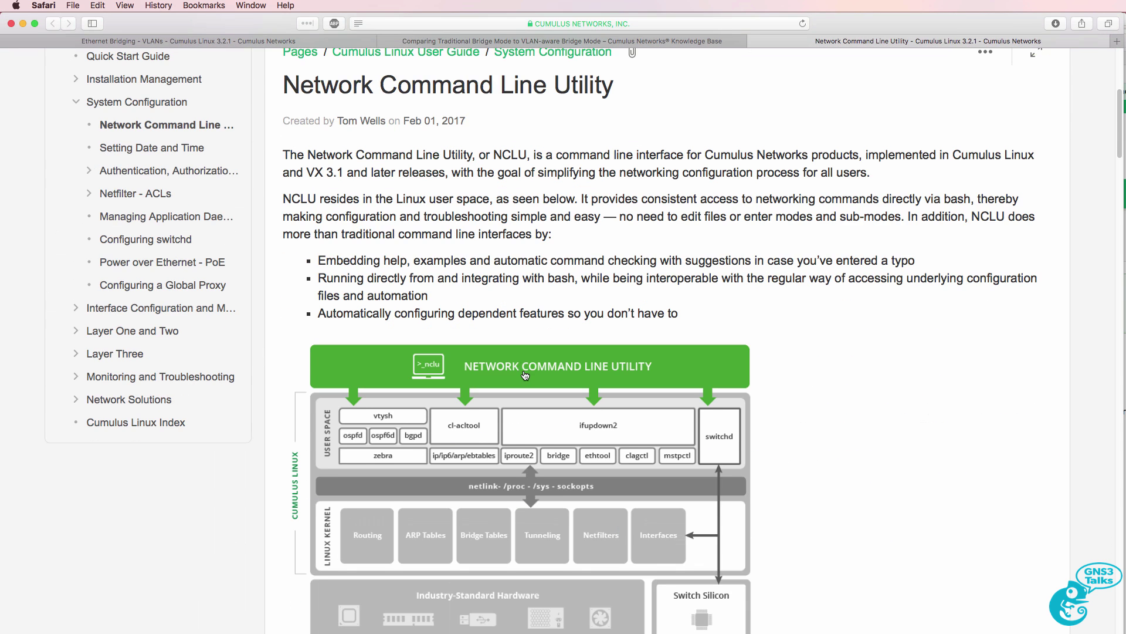
{"action": "scroll", "coordinate": [525, 375], "scroll_direction": "down", "scroll_amount": 5}
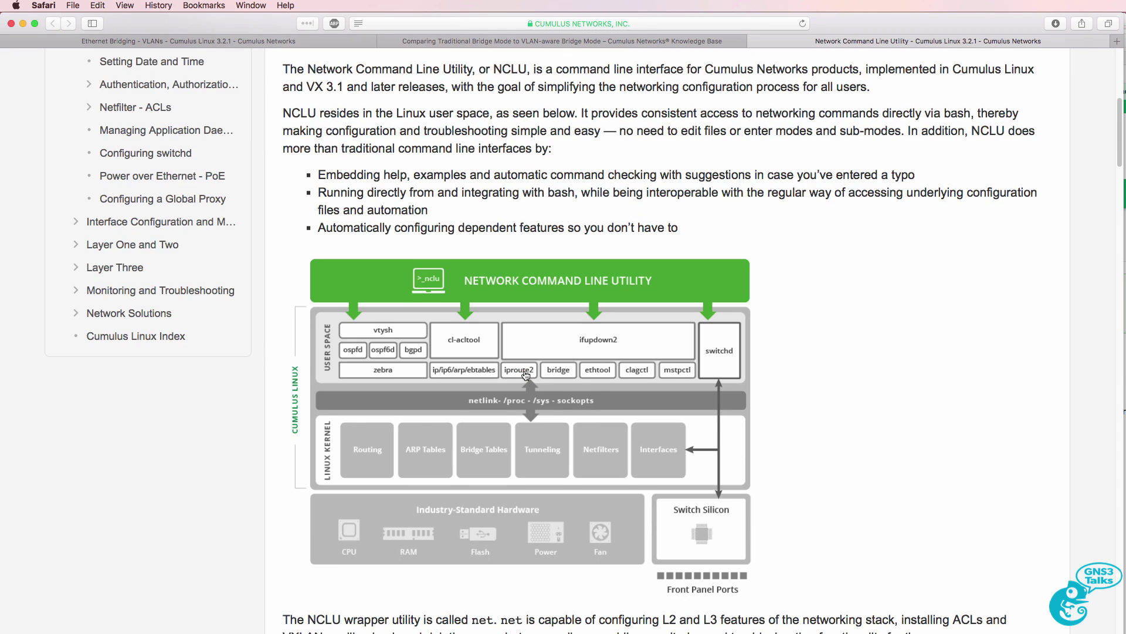
{"action": "scroll", "coordinate": [525, 375], "scroll_direction": "down", "scroll_amount": 10}
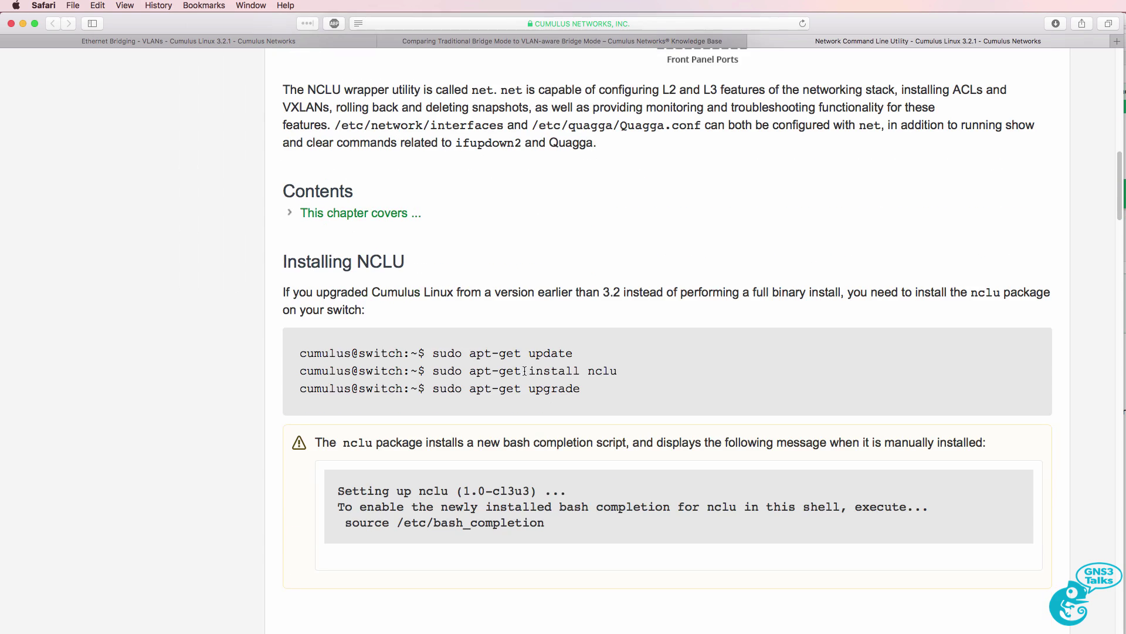
{"action": "scroll", "coordinate": [599, 409], "scroll_direction": "down", "scroll_amount": 3}
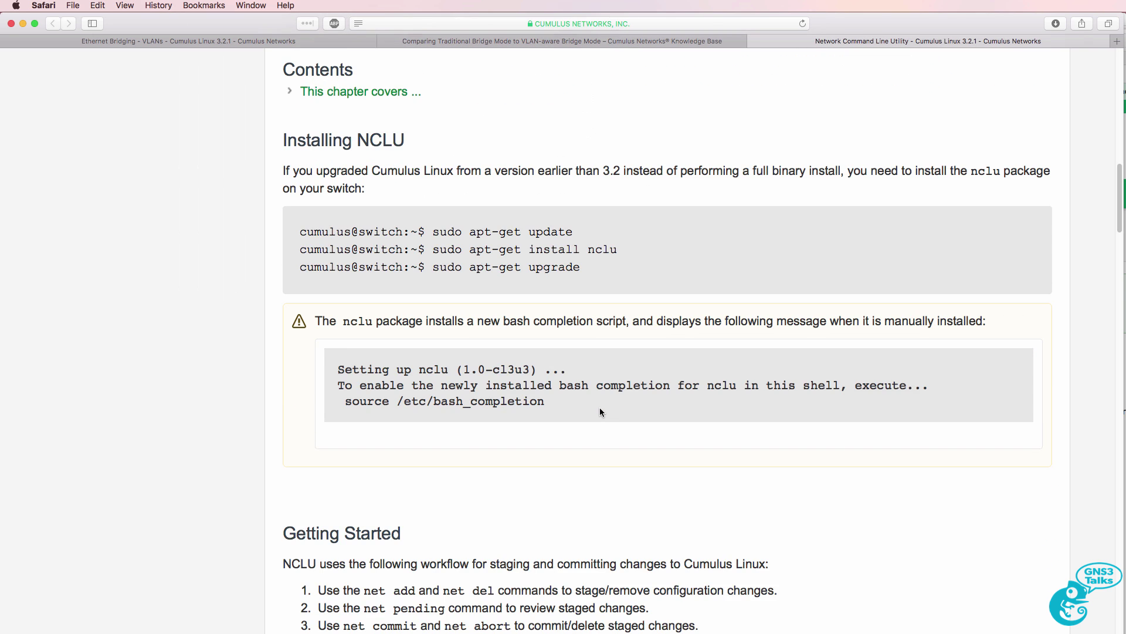
{"action": "scroll", "coordinate": [599, 409], "scroll_direction": "down", "scroll_amount": 15}
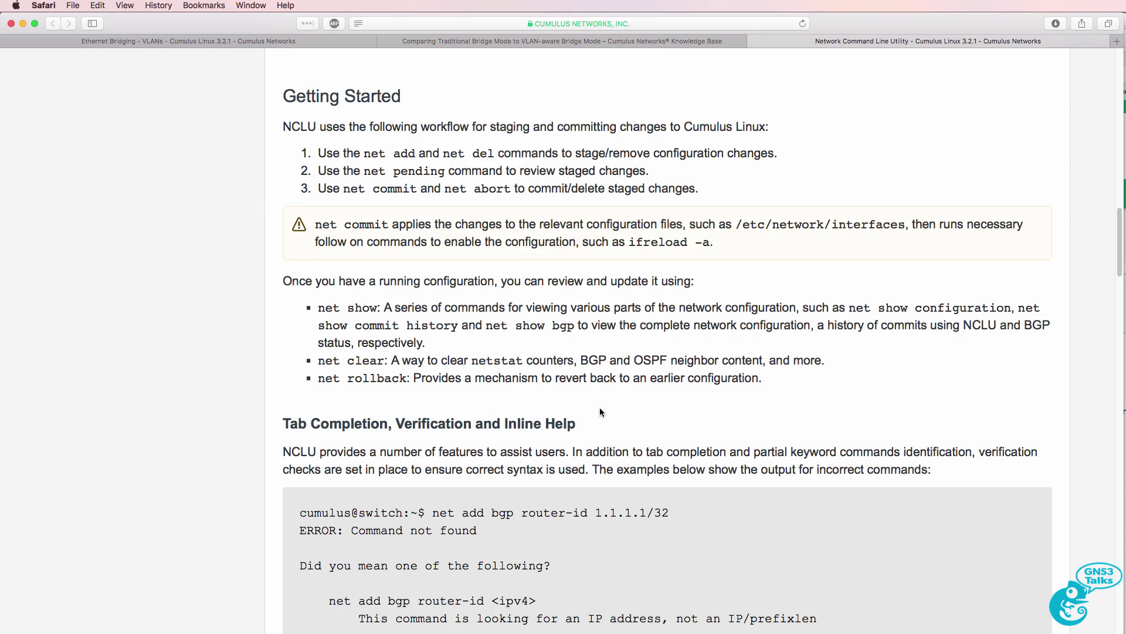
{"action": "scroll", "coordinate": [600, 411], "scroll_direction": "down", "scroll_amount": 4}
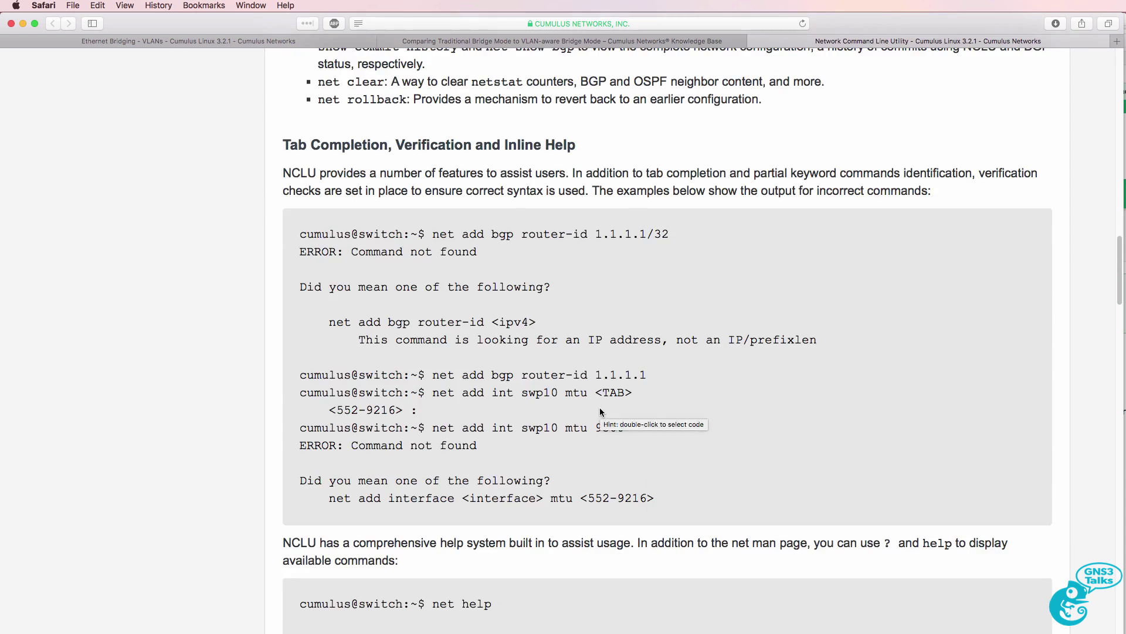
{"action": "scroll", "coordinate": [599, 409], "scroll_direction": "down", "scroll_amount": 12}
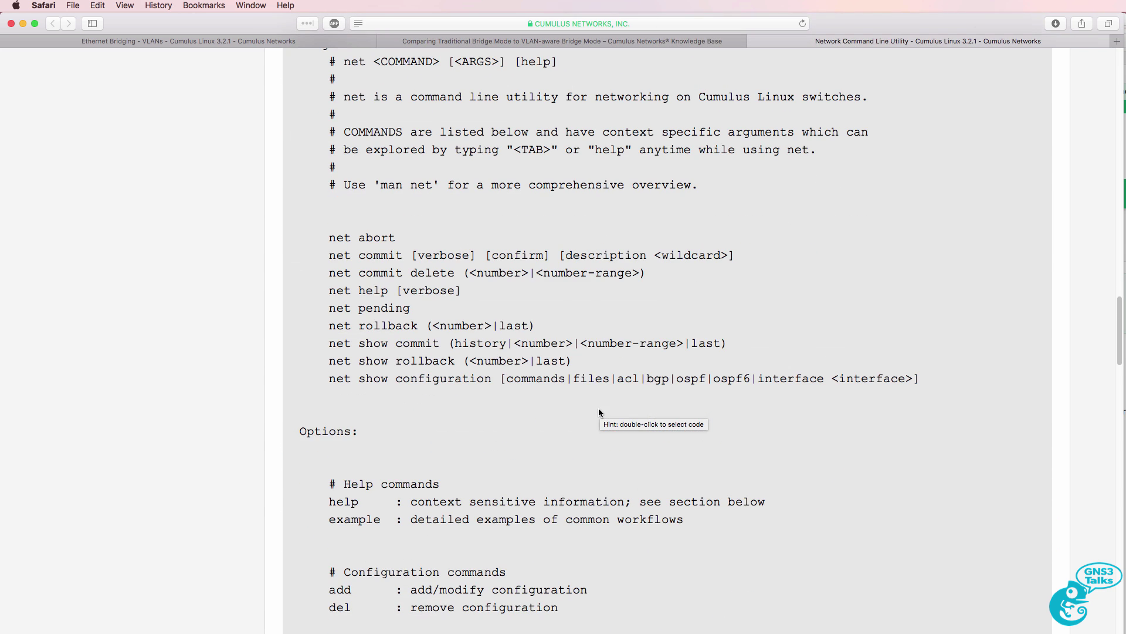
- Return to the Ethernet Bridging - VLANs page, then to the switch terminal to recall a command
{"action": "key", "text": "ctrl+Tab"}
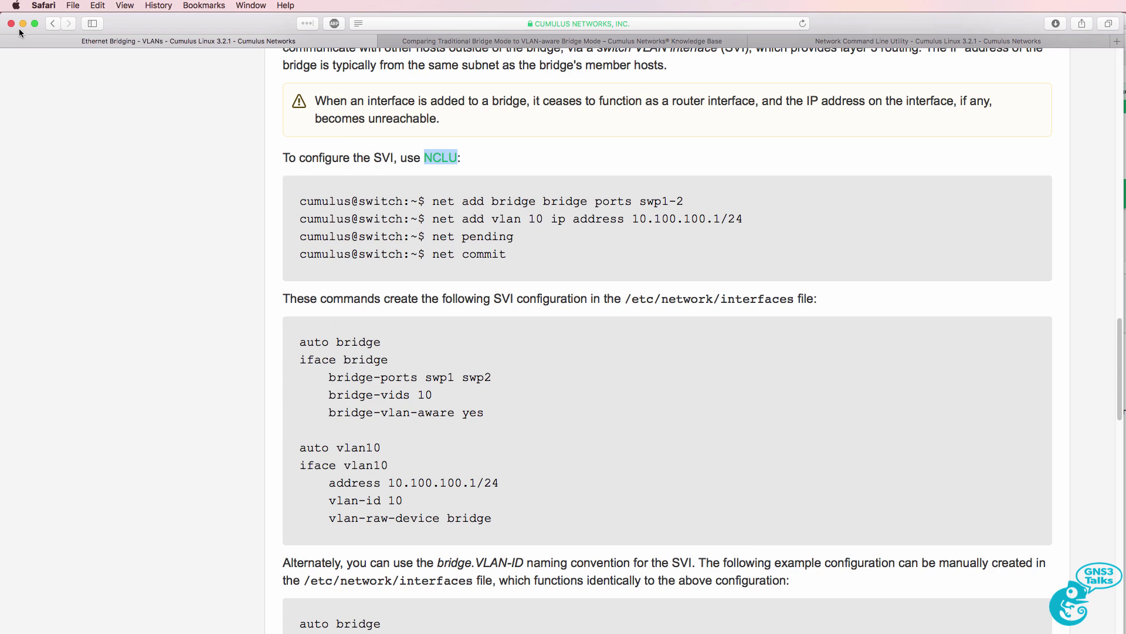
{"action": "key", "text": "super+Tab"}
{"action": "key", "text": "Up"}
{"action": "key", "text": "Up"}
- Append an auto bridge.1 / iface bridge.1 stanza with address 10.1.1.254/24 to /etc/network/interfaces
{"action": "key", "text": "Down"}
{"action": "key", "text": "Up"}
{"action": "key", "text": "Up"}
{"action": "key", "text": "Up"}
{"action": "key", "text": "Up"}
{"action": "key", "text": "Up"}
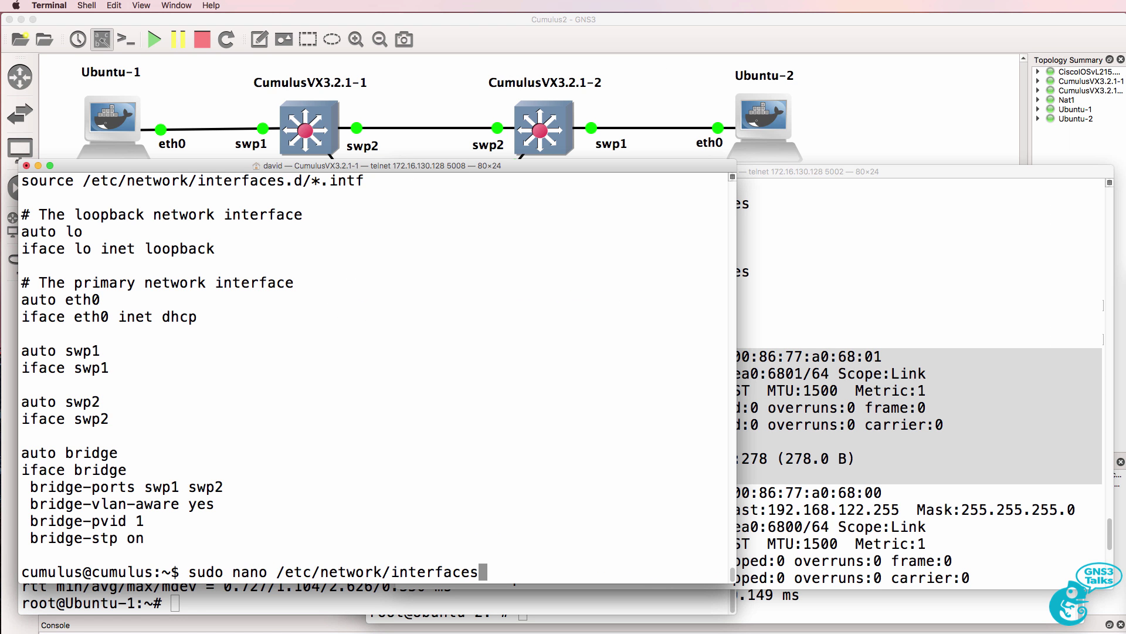
{"action": "key", "text": "Return"}
{"action": "key", "text": "Down"}
{"action": "key", "text": "Down"}
{"action": "key", "text": "Down"}
{"action": "key", "text": "Down"}
{"action": "key", "text": "Down"}
{"action": "key", "text": "Down"}
{"action": "key", "text": "Down"}
{"action": "key", "text": "Down"}
{"action": "key", "text": "Down"}
{"action": "key", "text": "Down"}
{"action": "key", "text": "Down"}
{"action": "key", "text": "Down"}
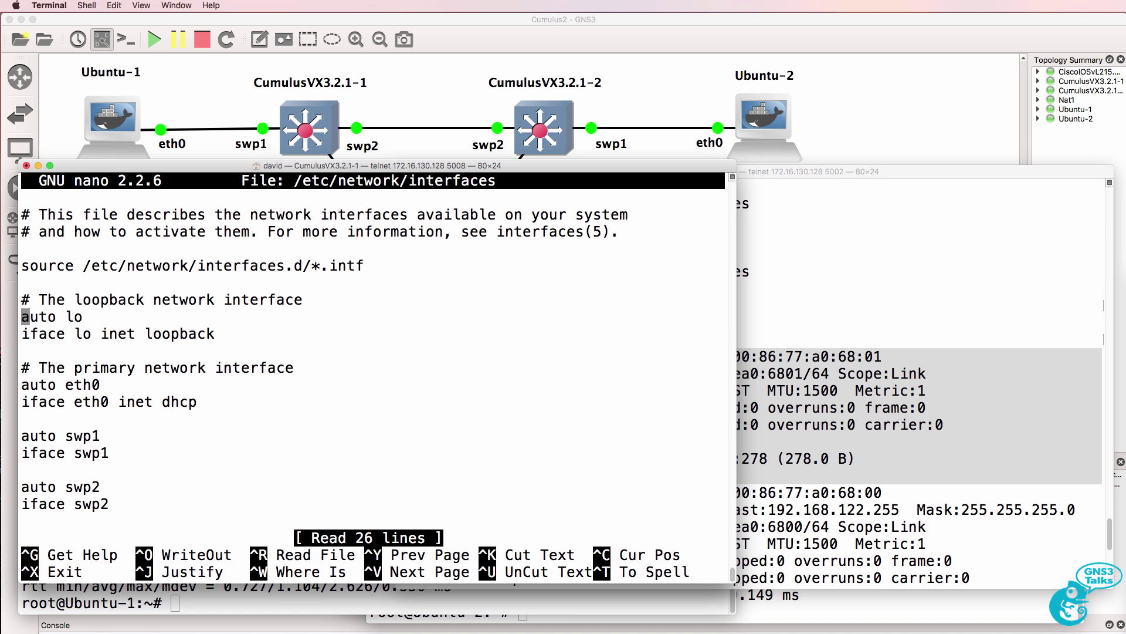
{"action": "key", "text": "Down"}
{"action": "key", "text": "Down"}
{"action": "key", "text": "Down"}
{"action": "key", "text": "Down"}
{"action": "key", "text": "Down"}
{"action": "key", "text": "Down"}
{"action": "key", "text": "Down"}
{"action": "key", "text": "Down"}
{"action": "key", "text": "Down"}
{"action": "key", "text": "Down"}
{"action": "key", "text": "Down"}
{"action": "key", "text": "Down"}
{"action": "key", "text": "Down"}
{"action": "key", "text": "Down"}
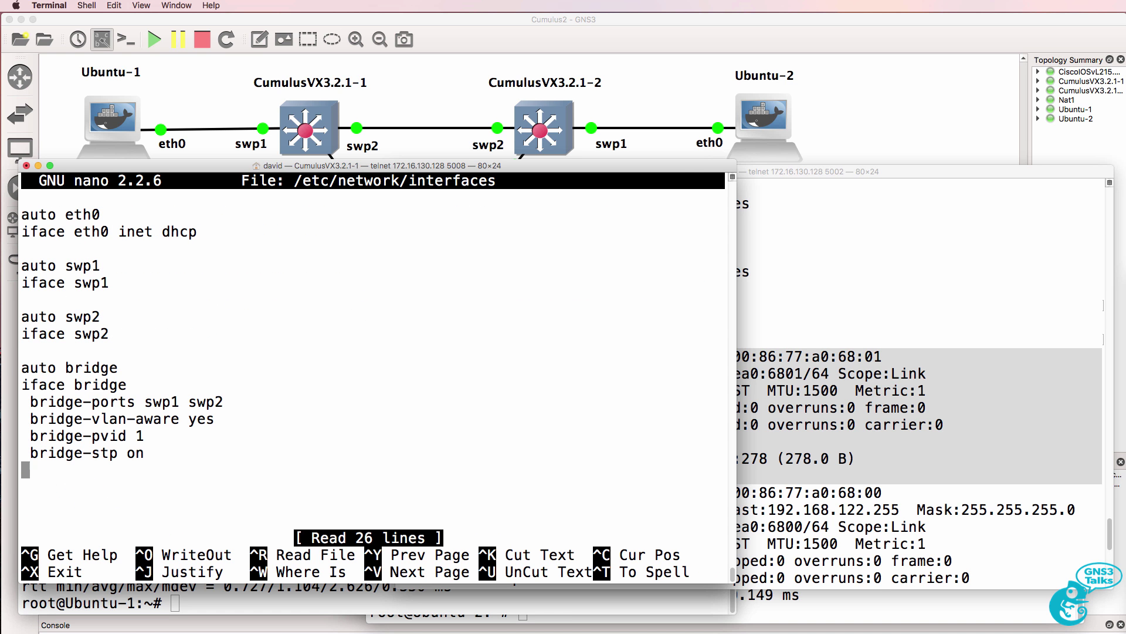
{"action": "type", "text": "auto bridge.1"}
{"action": "key", "text": "Return"}
{"action": "type", "text": "iface bridge.1"}
{"action": "key", "text": "Return"}
{"action": "type", "text": "address 10.1.1.254/24"}
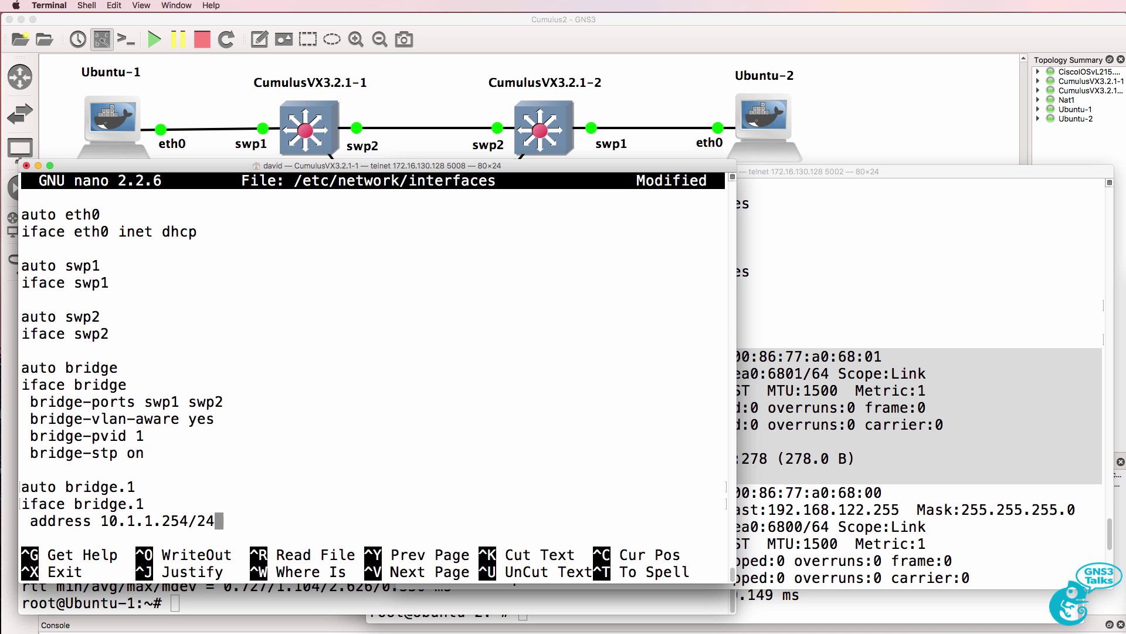
{"action": "key", "text": "Return"}
- Copy the bridge.1 stanza, save the file, and apply it with sudo ifreload -a
{"action": "left_click_drag", "start_coordinate": [215, 351], "coordinate": [21, 311]}
{"action": "right_click", "coordinate": [39, 317]}
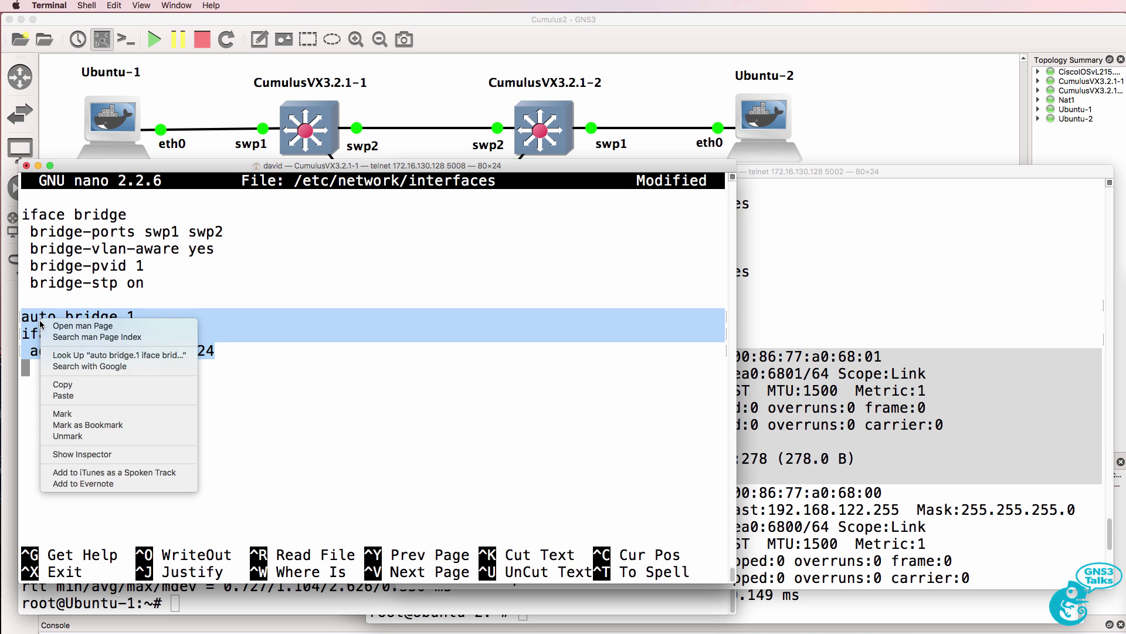
{"action": "left_click", "coordinate": [112, 385]}
{"action": "key", "text": "ctrl+x"}
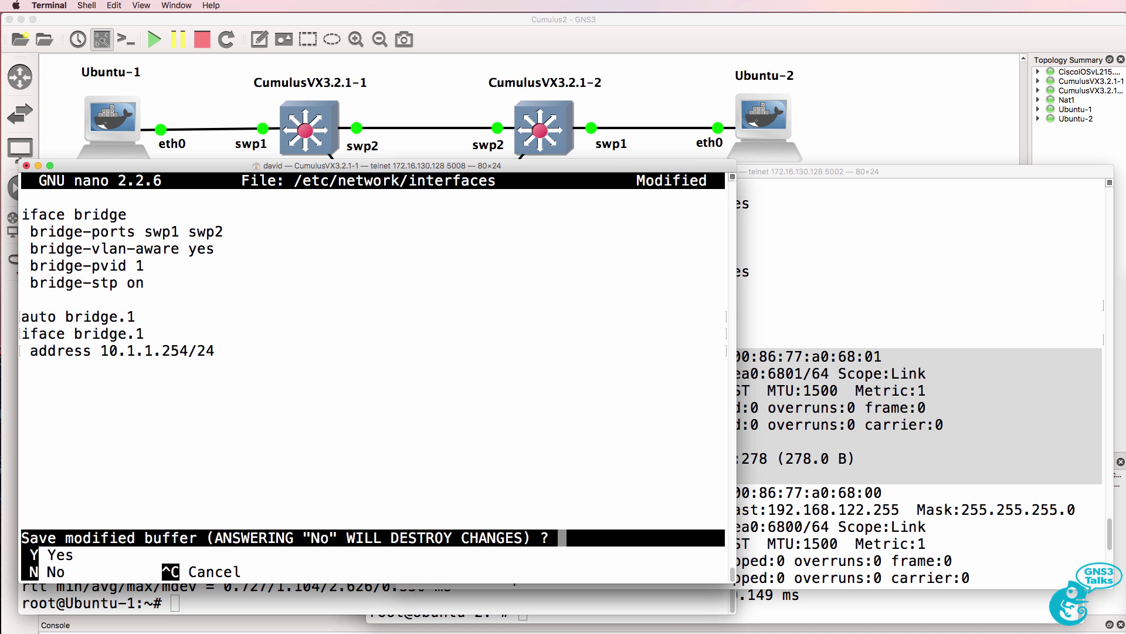
{"action": "key", "text": "y"}
{"action": "key", "text": "Return"}
{"action": "type", "text": "sudo ifreload -a"}
{"action": "key", "text": "Return"}
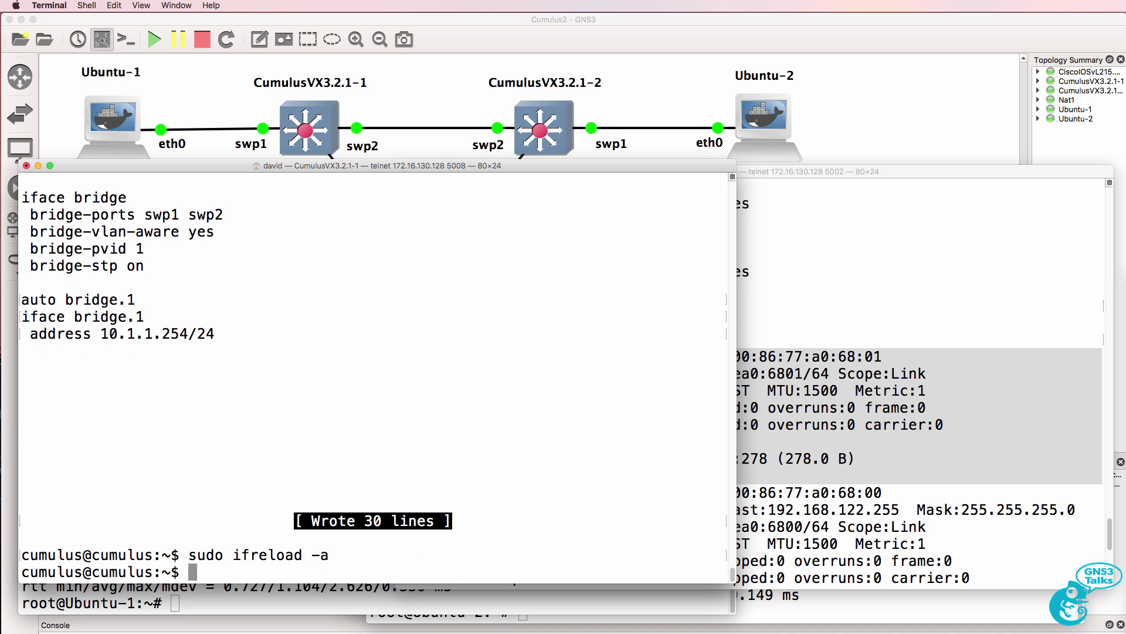
- Ping 10.1.1.254, 10.1.1.1 and 10.1.1.2 in turn, stopping each after replies
{"action": "type", "text": "ping 10.1.1.254"}
{"action": "key", "text": "Return"}
{"action": "key", "text": "ctrl+c"}
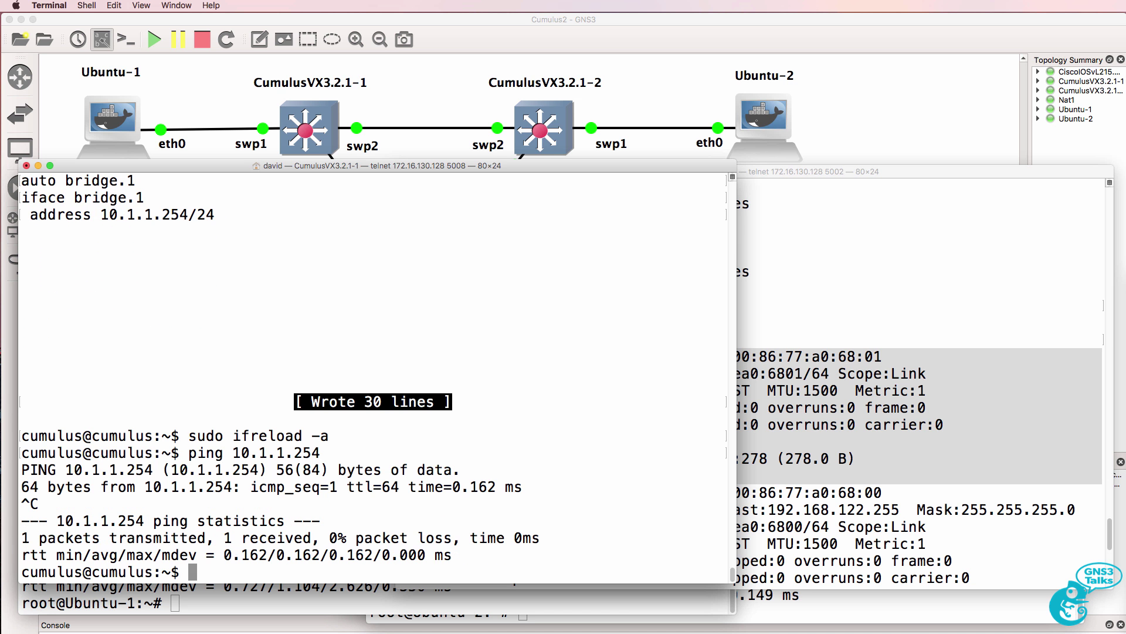
{"action": "type", "text": "ping 10.1.1.1"}
{"action": "key", "text": "Return"}
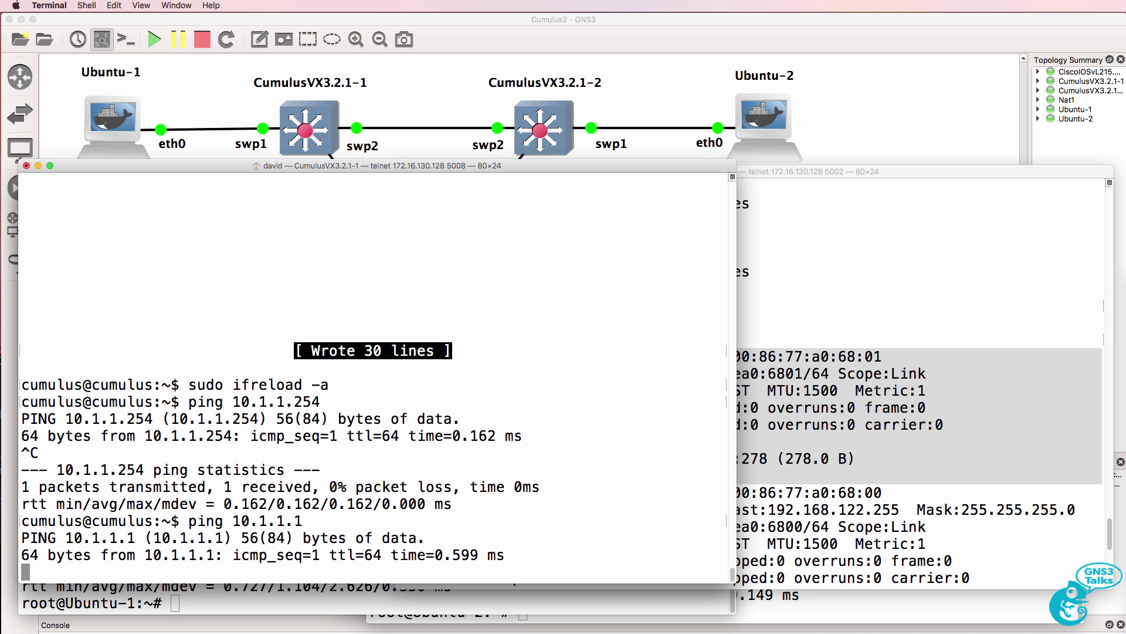
{"action": "key", "text": "ctrl+c"}
{"action": "key", "text": "Up"}
{"action": "key", "text": "BackSpace"}
{"action": "type", "text": "2"}
{"action": "key", "text": "Return"}
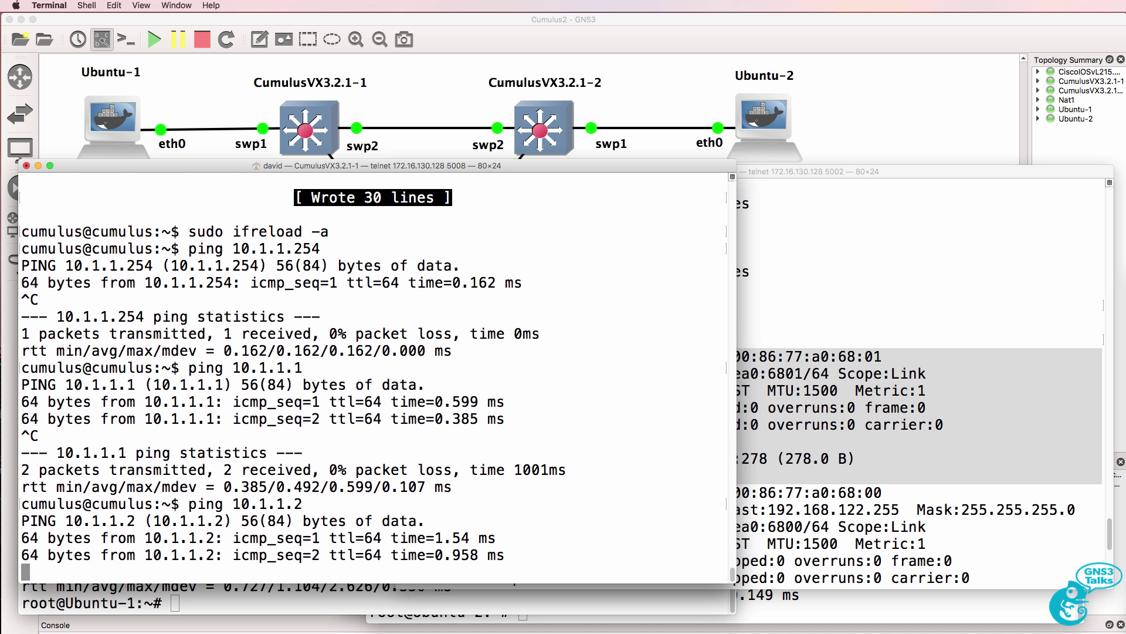
{"action": "key", "text": "ctrl+c"}
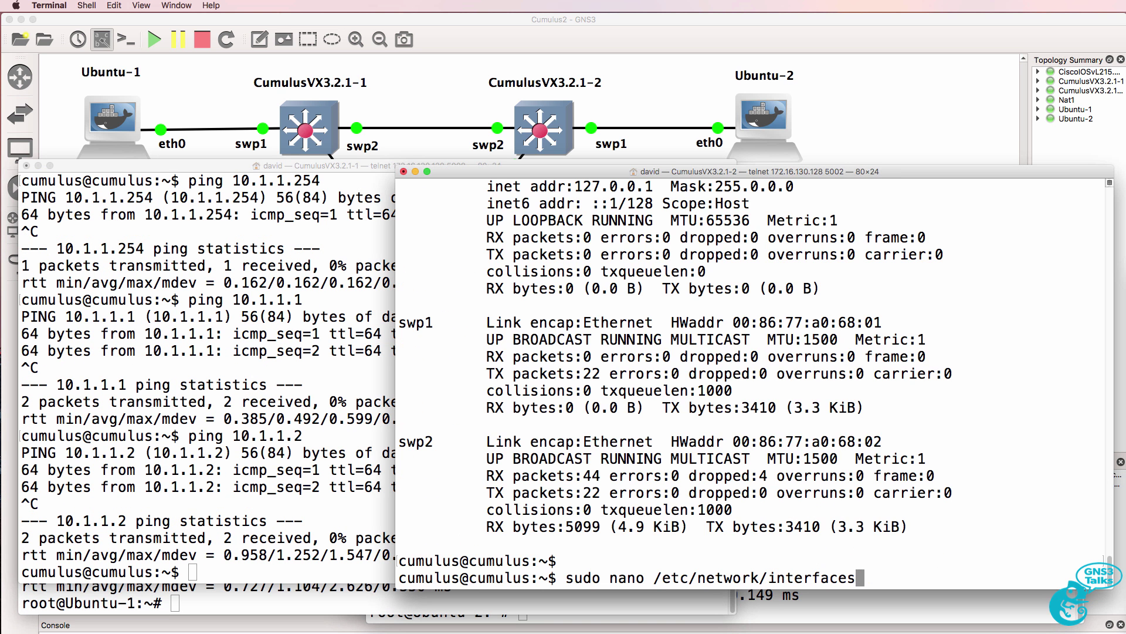
- Paste the bridge.1 stanza into CumulusVX3.2.1-2's interfaces file with address 10.1.1.253, and save
{"action": "key", "text": "Return"}
{"action": "key", "text": "Down"}
{"action": "key", "text": "Down"}
{"action": "key", "text": "Down"}
{"action": "key", "text": "Down"}
{"action": "key", "text": "Down"}
{"action": "key", "text": "Down"}
{"action": "key", "text": "Down"}
{"action": "key", "text": "Down"}
{"action": "key", "text": "Down"}
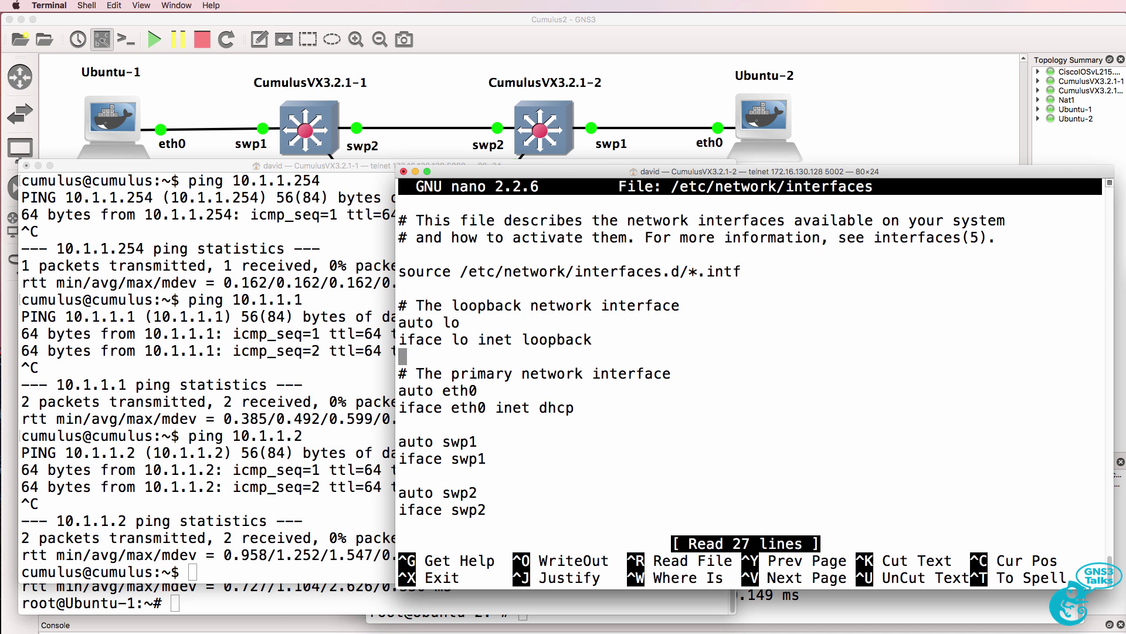
{"action": "key", "text": "Down"}
{"action": "key", "text": "Down"}
{"action": "key", "text": "Down"}
{"action": "key", "text": "Down"}
{"action": "key", "text": "Down"}
{"action": "key", "text": "Down"}
{"action": "key", "text": "Down"}
{"action": "key", "text": "Down"}
{"action": "key", "text": "Down"}
{"action": "key", "text": "Down"}
{"action": "key", "text": "Down"}
{"action": "key", "text": "Down"}
{"action": "key", "text": "Down"}
{"action": "key", "text": "Down"}
{"action": "key", "text": "Down"}
{"action": "key", "text": "Down"}
{"action": "key", "text": "Down"}
{"action": "key", "text": "Down"}
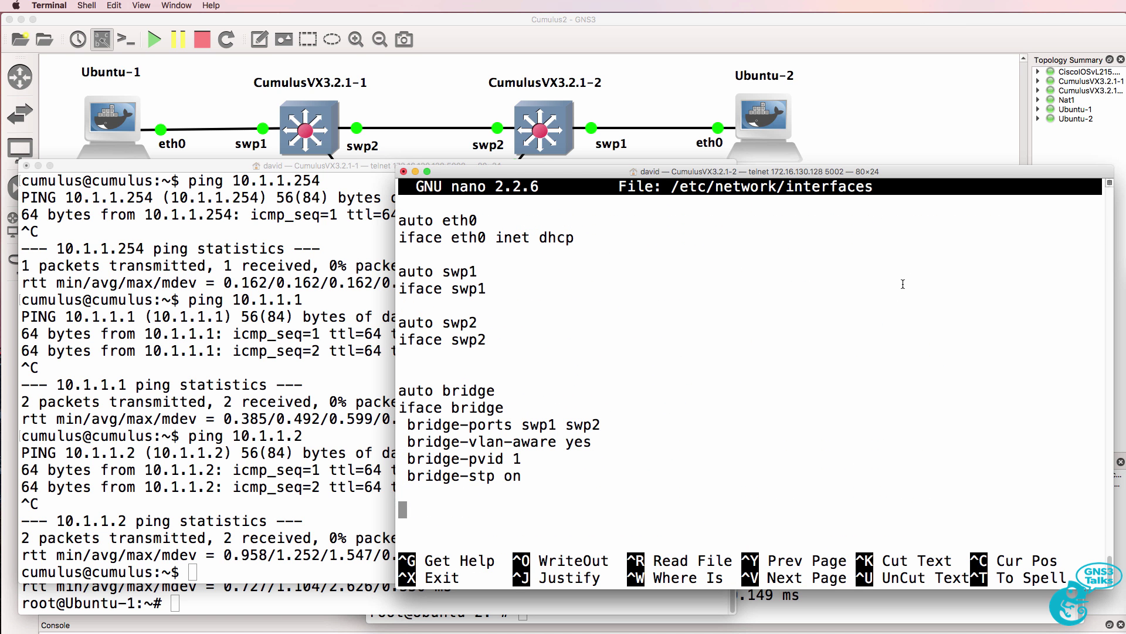
{"action": "right_click", "coordinate": [866, 405]}
{"action": "left_click", "coordinate": [897, 418]}
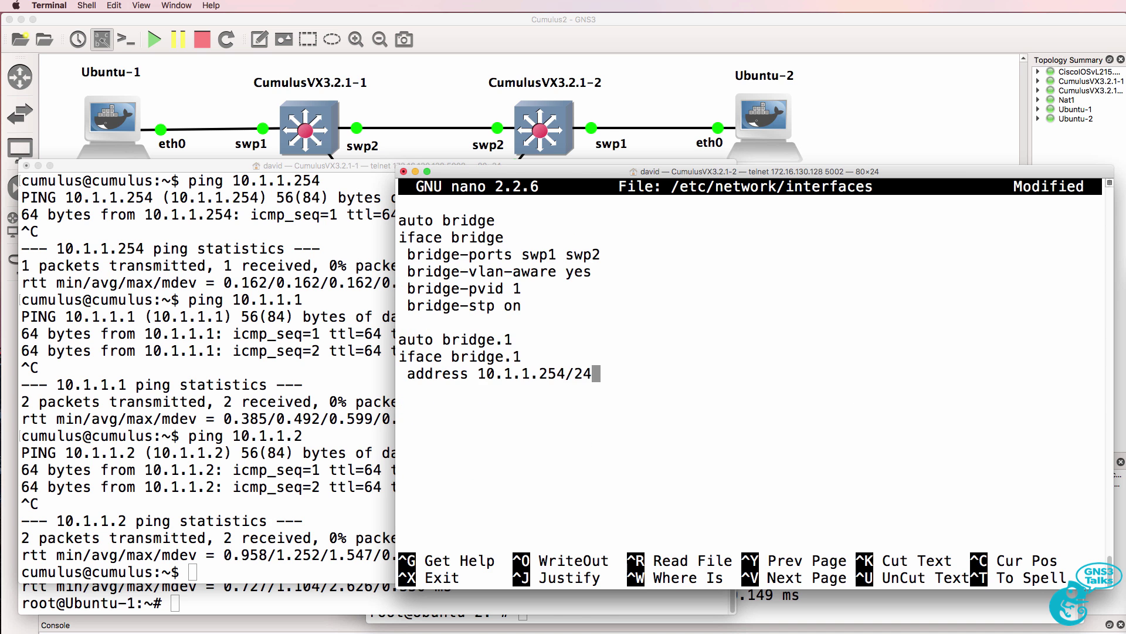
{"action": "key", "text": "Left"}
{"action": "key", "text": "Left"}
{"action": "key", "text": "Left"}
{"action": "key", "text": "BackSpace"}
{"action": "type", "text": "3"}
{"action": "key", "text": "ctrl+x"}
{"action": "key", "text": "y"}
{"action": "key", "text": "Return"}
- Reload the interface configuration and ping the SVI at 10.1.1.254
{"action": "key", "text": "Up"}
{"action": "key", "text": "Up"}
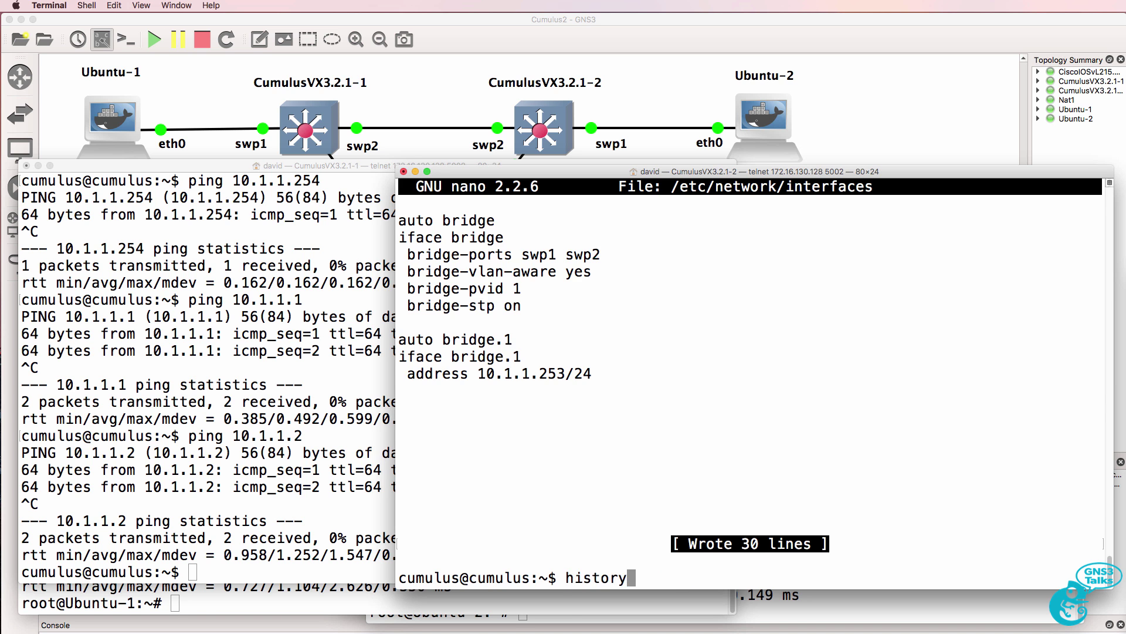
{"action": "key", "text": "Return"}
{"action": "type", "text": "ping 10.1.1.2"}
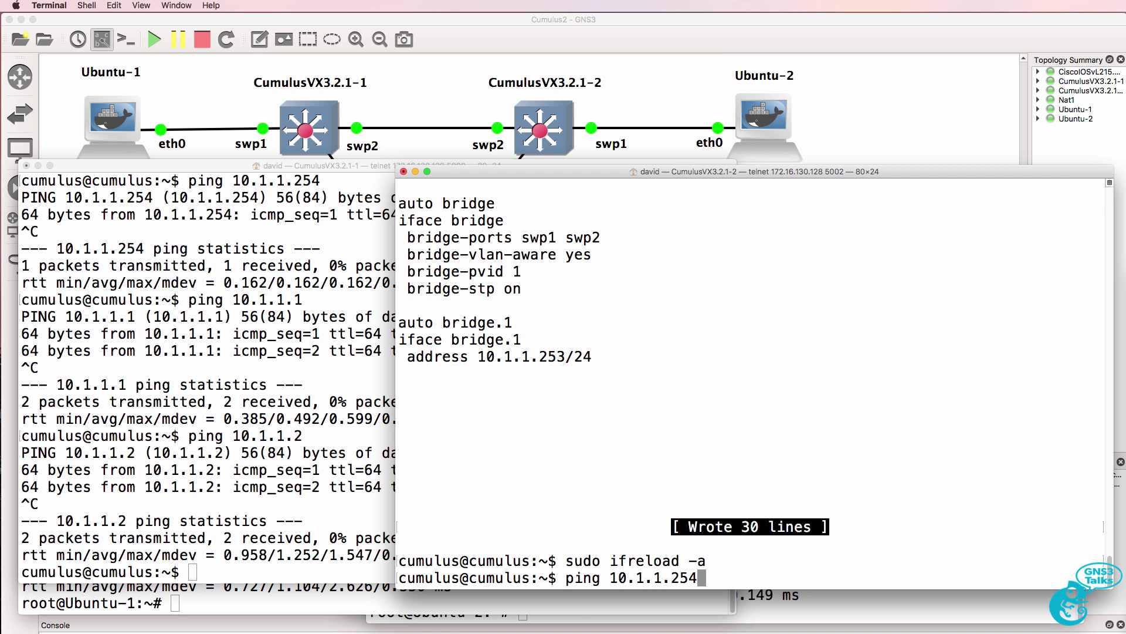
{"action": "type", "text": "54"}
{"action": "key", "text": "Return"}
{"action": "key", "text": "ctrl+c"}
- Ping 10.1.1.1 and 10.1.1.2, then bring the GNS3 topology to the front
{"action": "key", "text": "Up"}
{"action": "key", "text": "BackSpace"}
{"action": "key", "text": "BackSpace"}
{"action": "key", "text": "BackSpace"}
{"action": "type", "text": "1"}
{"action": "key", "text": "Return"}
{"action": "key", "text": "ctrl+c"}
{"action": "key", "text": "Up"}
{"action": "key", "text": "BackSpace"}
{"action": "type", "text": "2"}
{"action": "key", "text": "Return"}
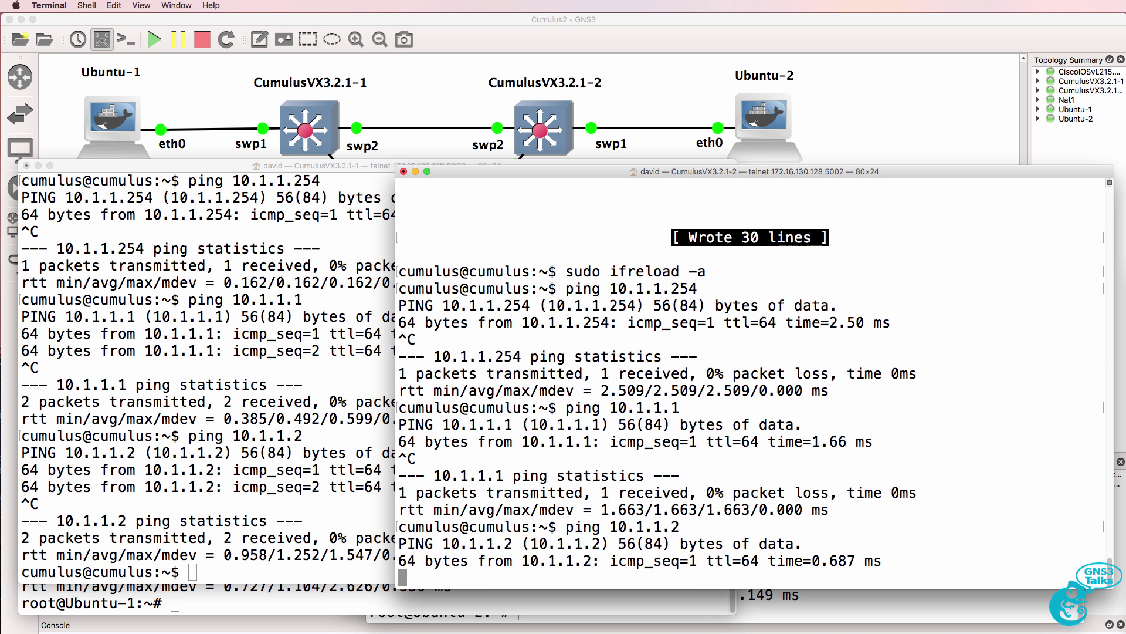
{"action": "key", "text": "ctrl+c"}
{"action": "left_click", "coordinate": [752, 30]}
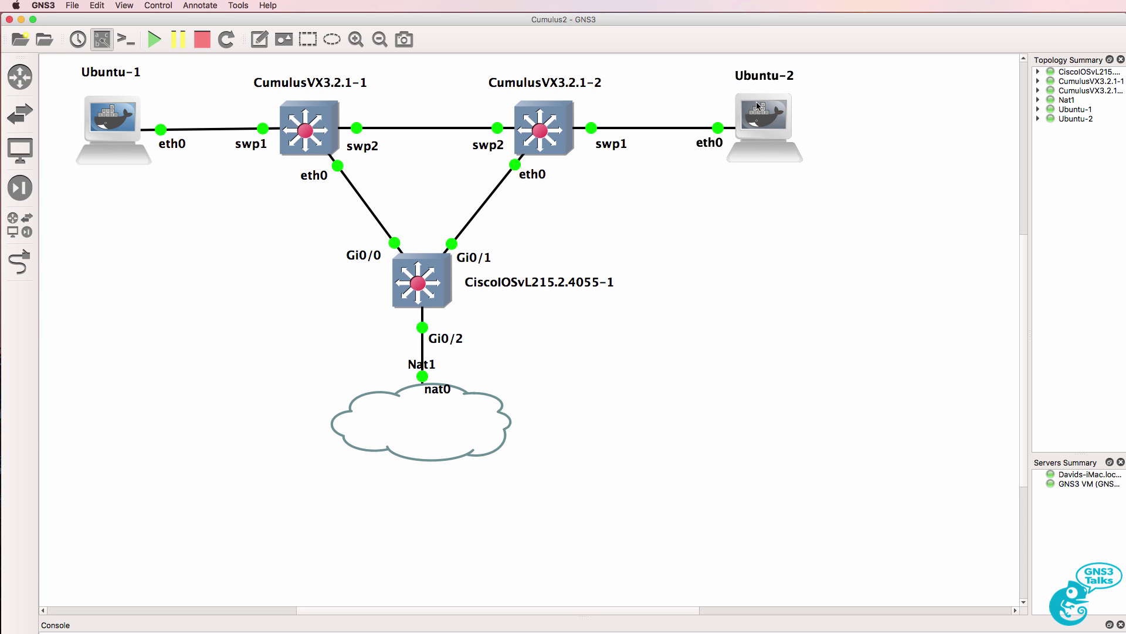
- Shift the Ubuntu-2 and Ubuntu-1 nodes a few pixels, then return to the switch consoles
{"action": "left_click_drag", "start_coordinate": [757, 103], "coordinate": [754, 100]}
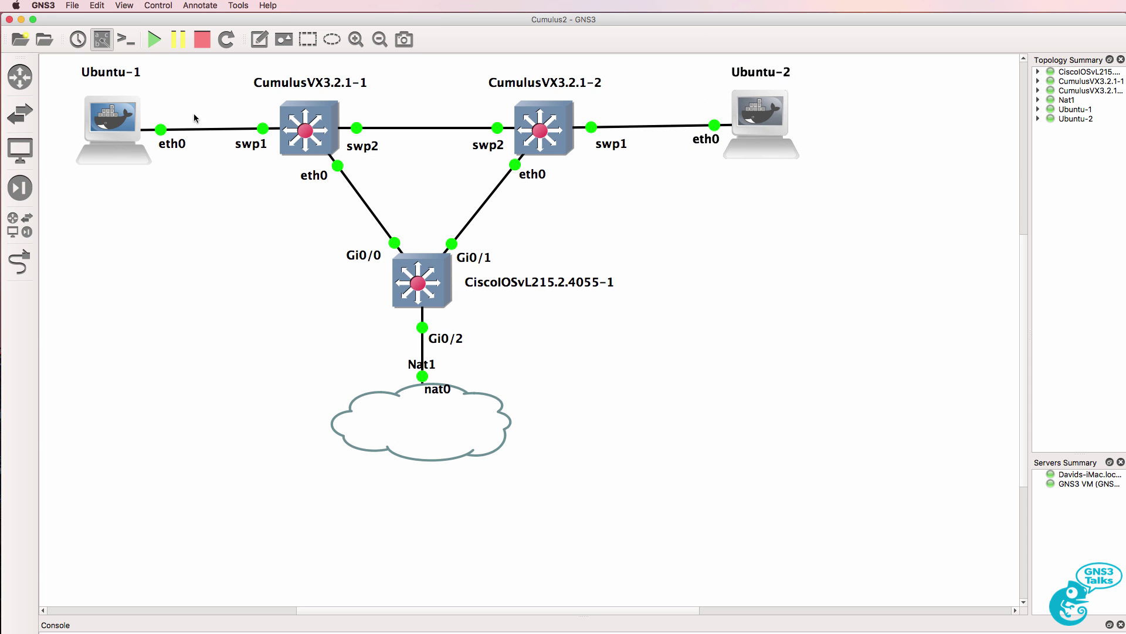
{"action": "left_click_drag", "start_coordinate": [113, 120], "coordinate": [112, 121]}
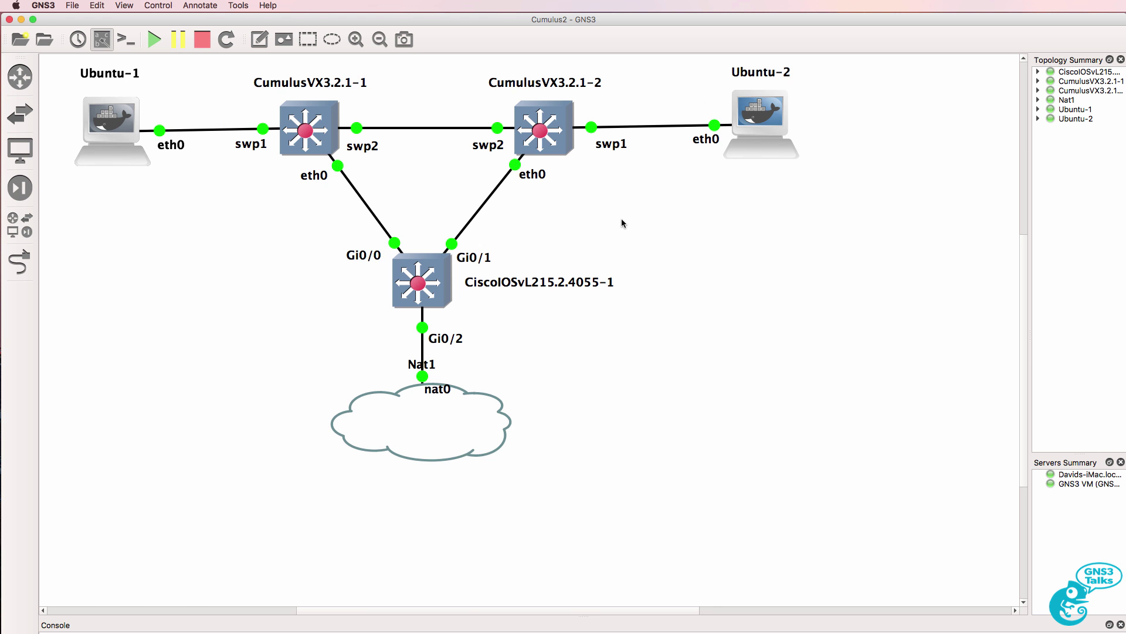
{"action": "key", "text": "super+Tab"}
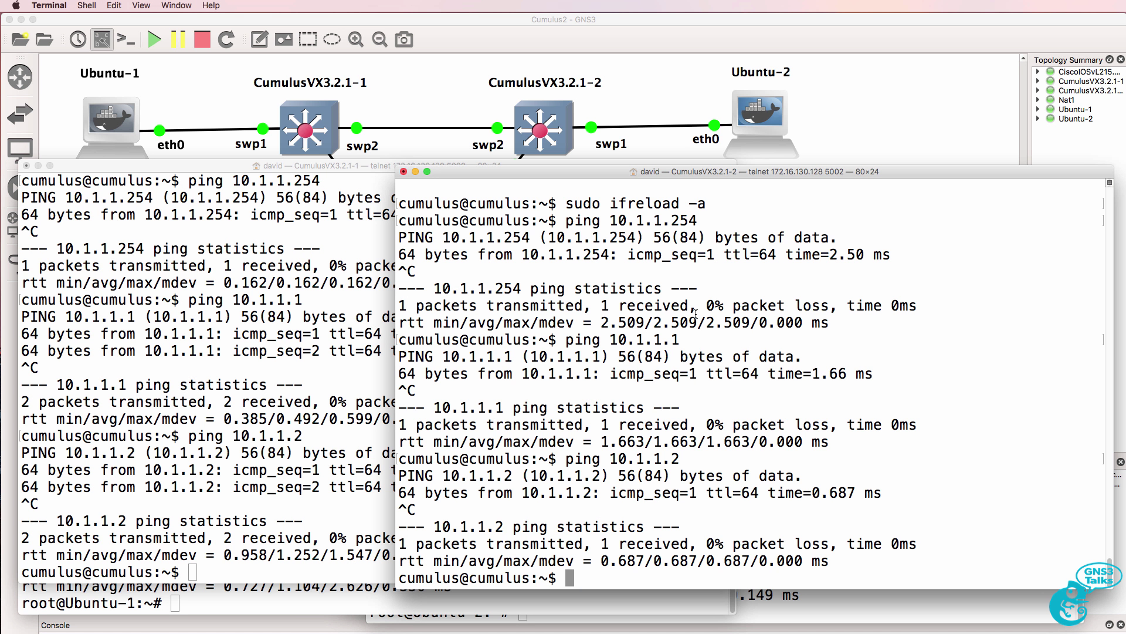
{"action": "key", "text": "super+Tab"}
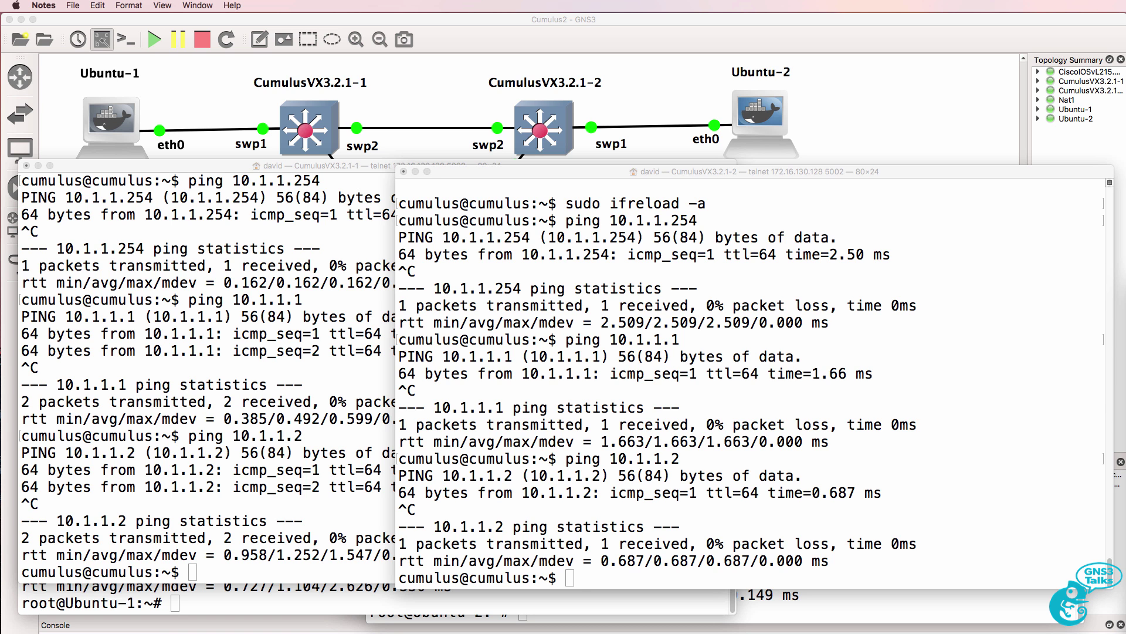
- Run brctl show on CumulusVX3.2.1-1 and highlight the bridge's member interfaces
{"action": "left_click", "coordinate": [213, 394]}
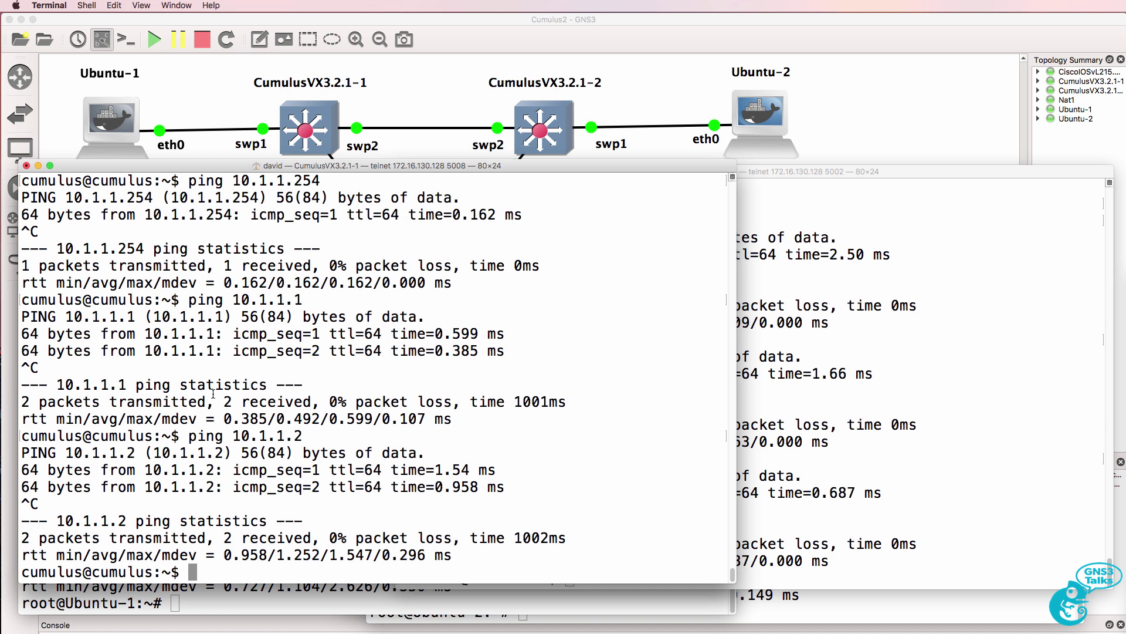
{"action": "type", "text": "brctl show"}
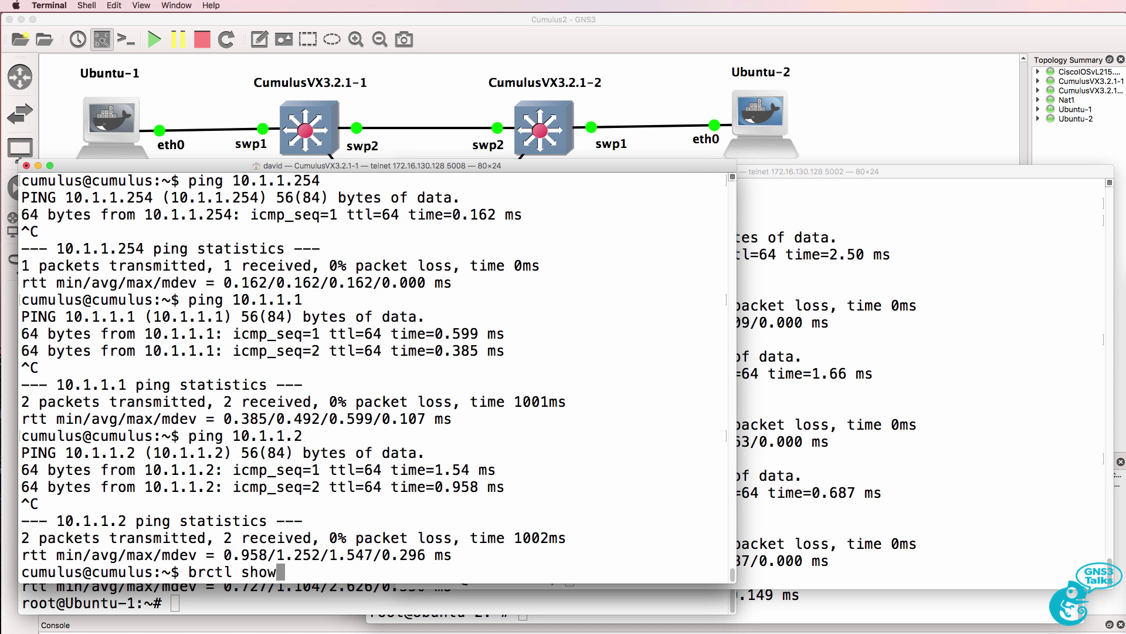
{"action": "key", "text": "Return"}
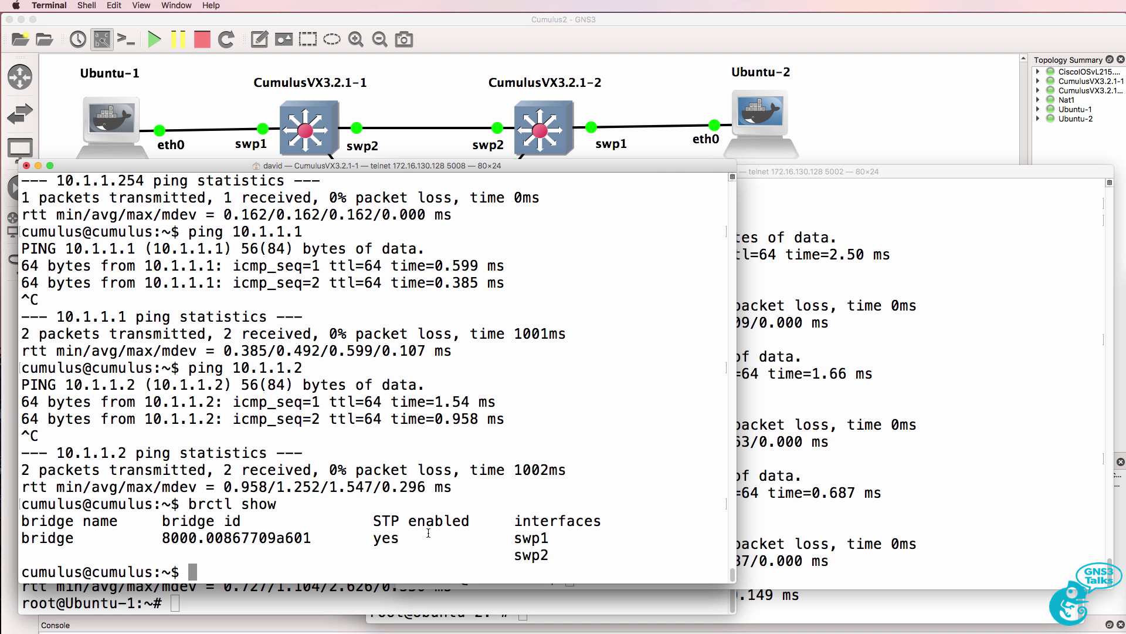
{"action": "left_click_drag", "start_coordinate": [439, 534], "coordinate": [572, 555]}
- Run brctl show on CumulusVX3.2.1-2, then type mstpctl showbridge on the first switch
{"action": "left_click", "coordinate": [898, 491]}
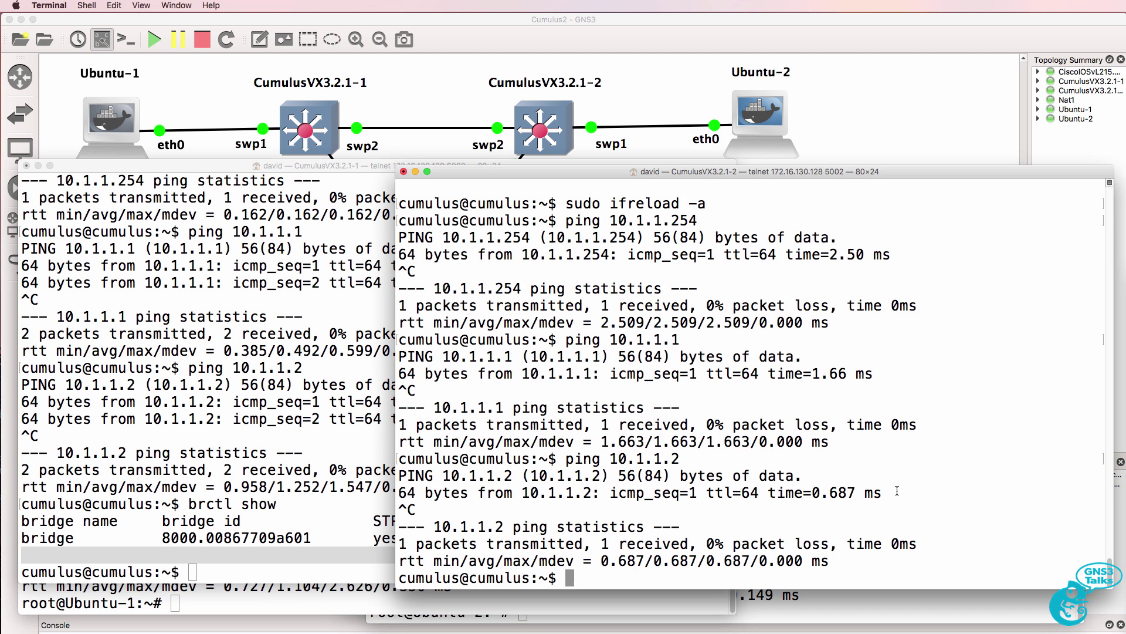
{"action": "type", "text": "brctl show"}
{"action": "key", "text": "Return"}
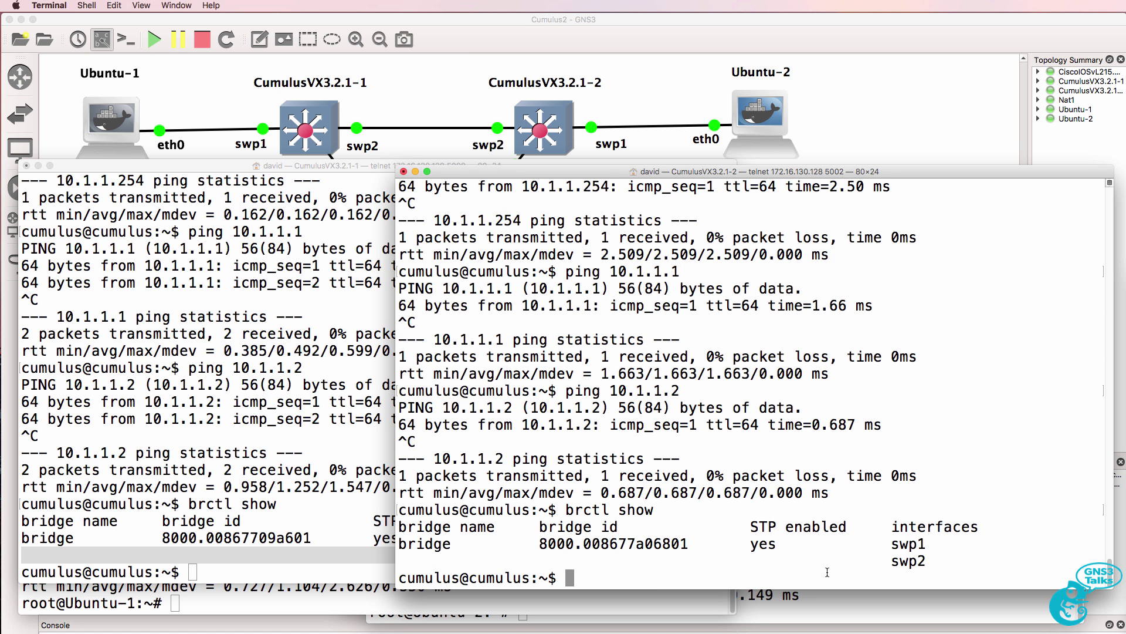
{"action": "left_click", "coordinate": [293, 486]}
{"action": "type", "text": "mstpctl "}
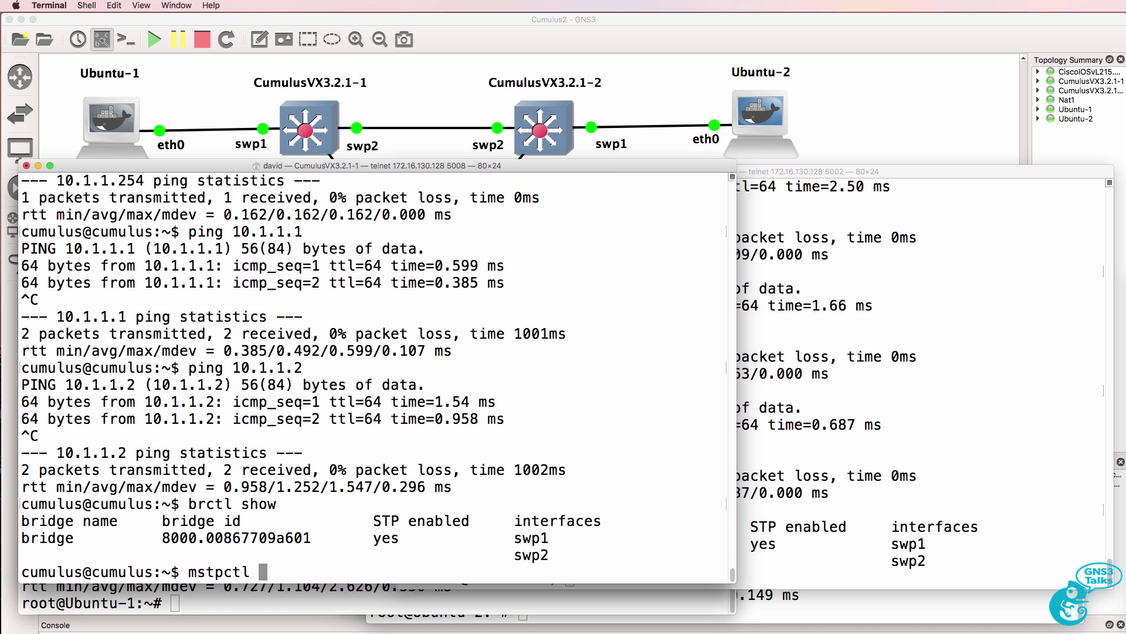
{"action": "type", "text": "showbrid"}
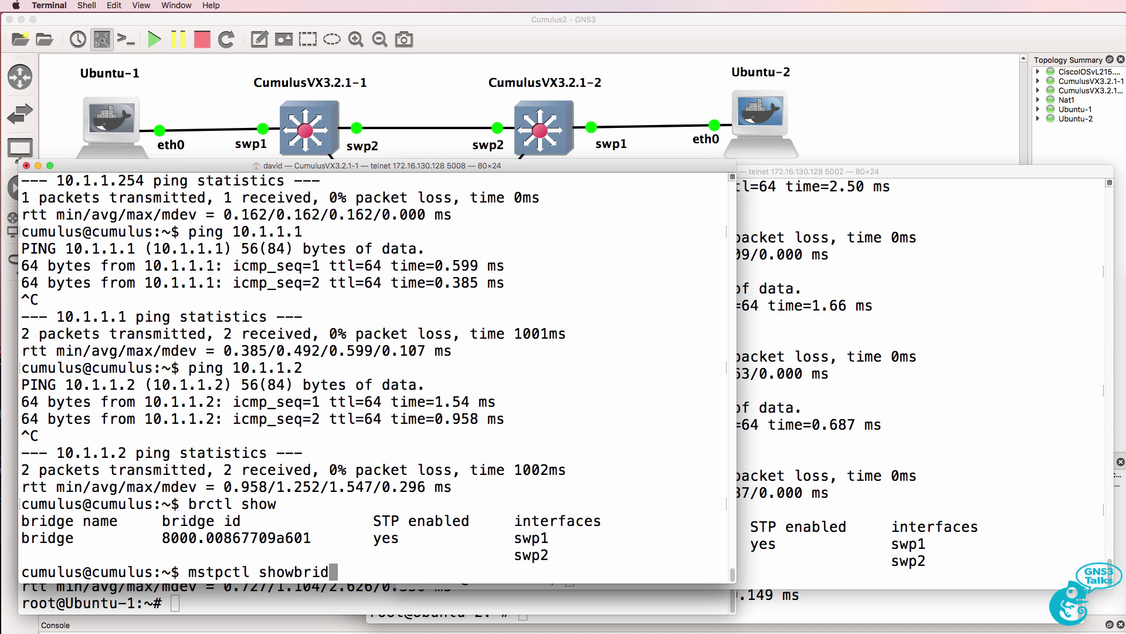
{"action": "type", "text": "ge"}
- Run mstpctl showbridge on CumulusVX3.2.1-1 and highlight its bridge id, designated root and path cost
{"action": "key", "text": "Return"}
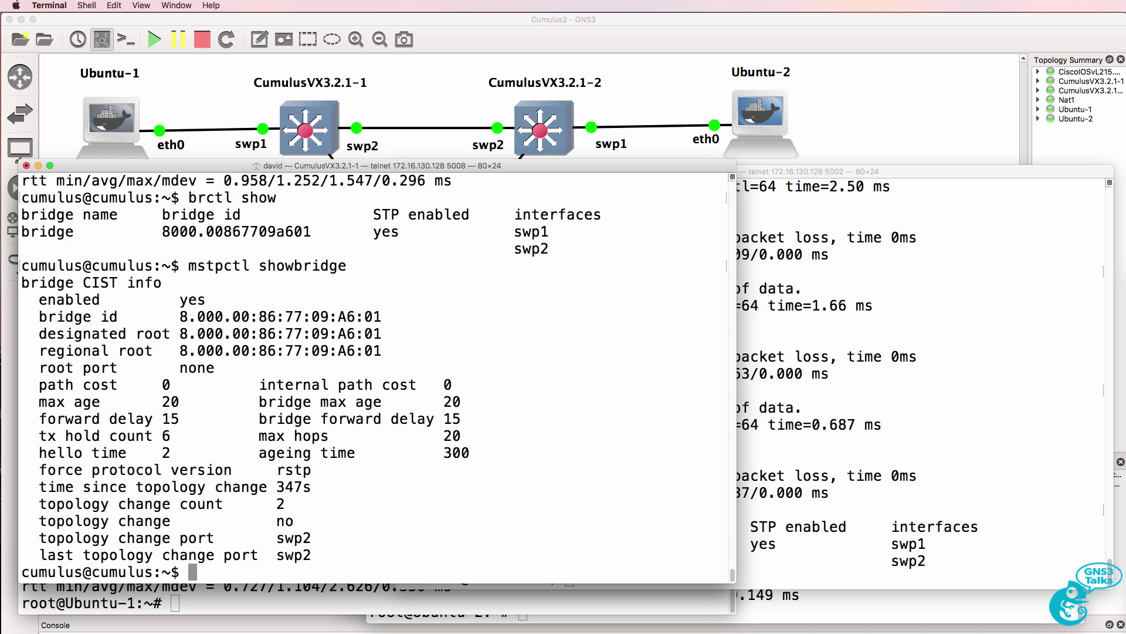
{"action": "left_click_drag", "start_coordinate": [188, 265], "coordinate": [346, 265]}
{"action": "key", "text": "super+c"}
{"action": "right_click", "coordinate": [334, 265]}
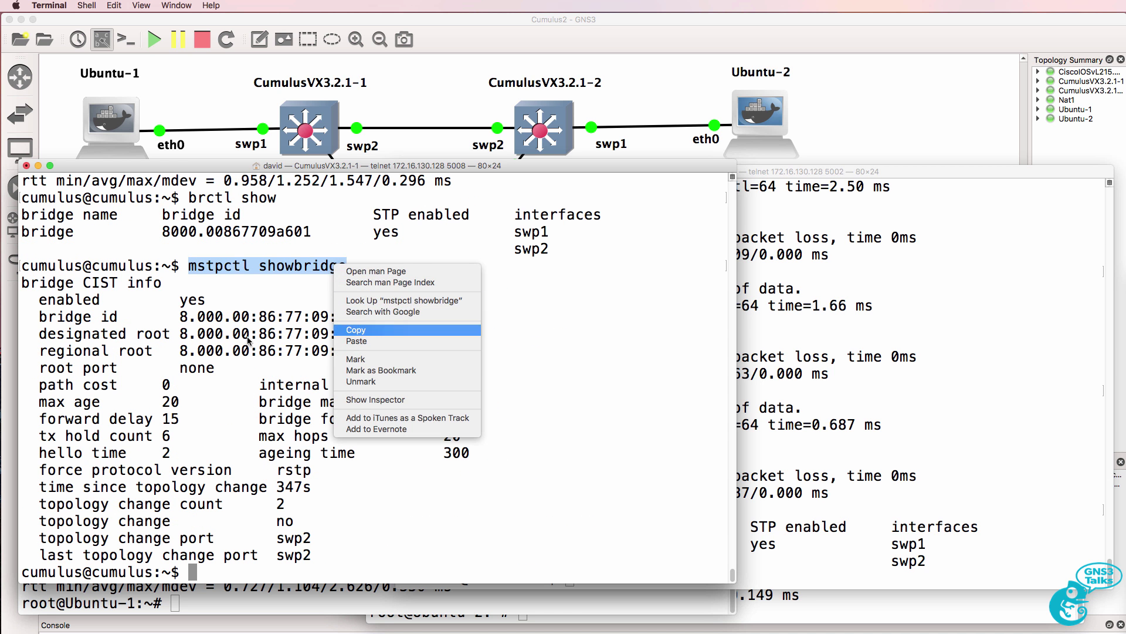
{"action": "left_click_drag", "start_coordinate": [173, 317], "coordinate": [446, 317]}
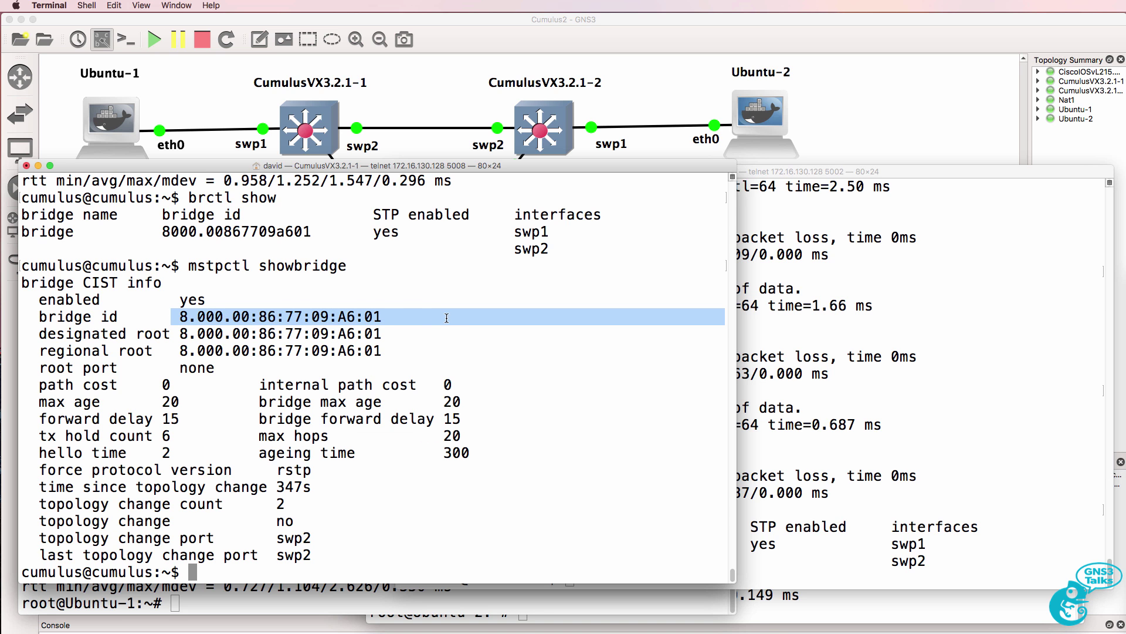
{"action": "left_click_drag", "start_coordinate": [179, 333], "coordinate": [22, 334]}
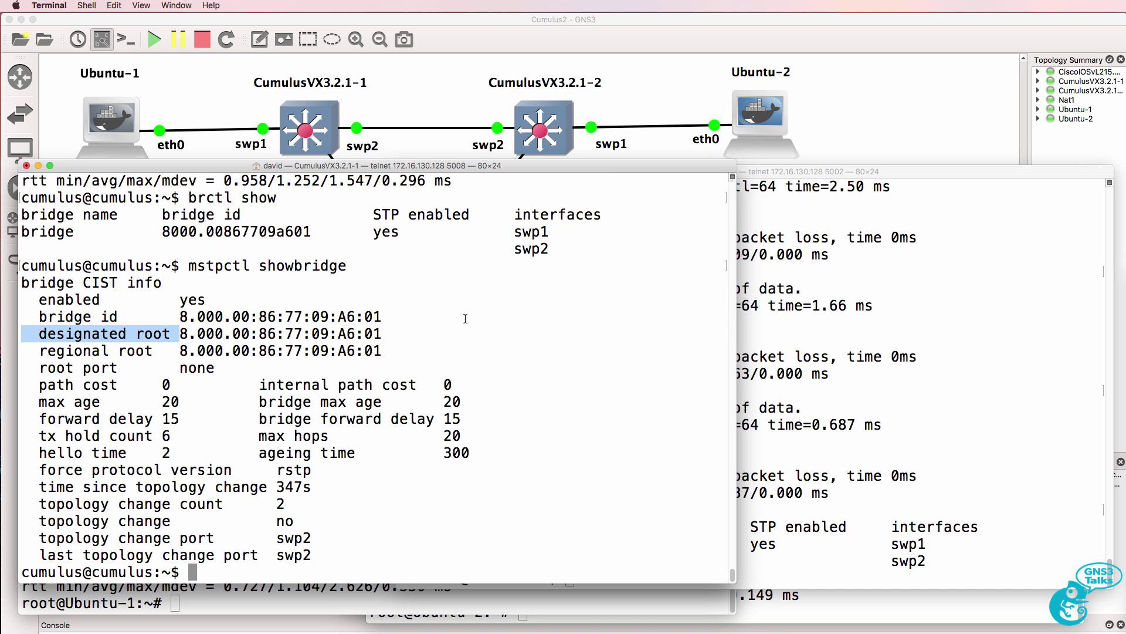
{"action": "left_click_drag", "start_coordinate": [509, 334], "coordinate": [443, 351]}
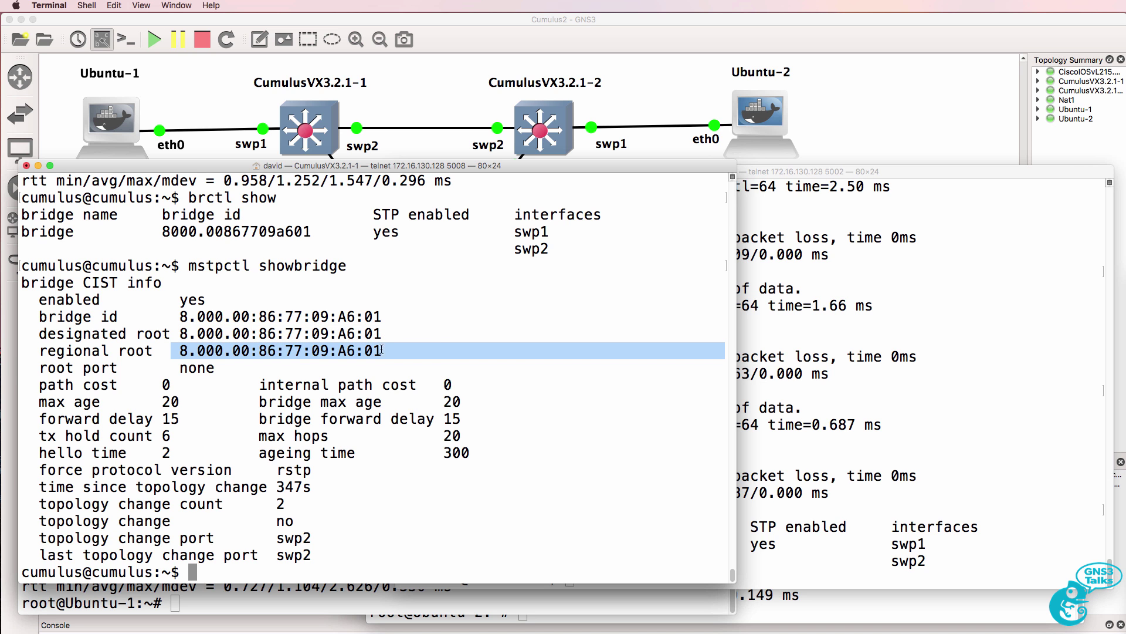
{"action": "left_click_drag", "start_coordinate": [39, 385], "coordinate": [457, 383]}
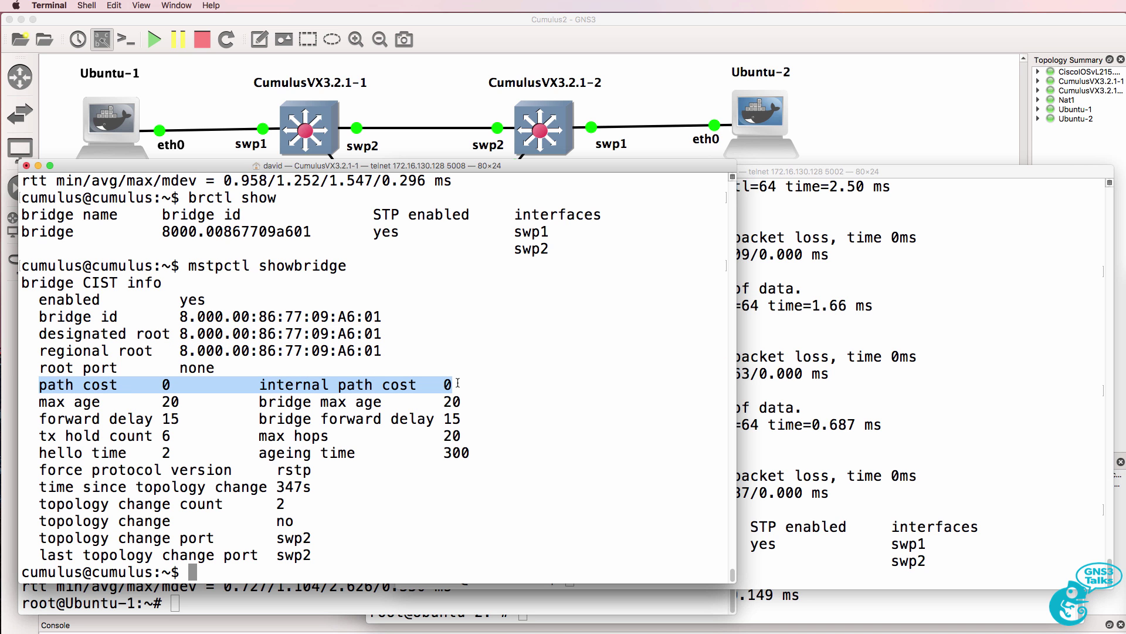
- Run the same command on CumulusVX3.2.1-2, noting root port swp2 and path cost 20000 versus none
{"action": "left_click", "coordinate": [903, 316]}
{"action": "right_click", "coordinate": [903, 318]}
{"action": "left_click", "coordinate": [927, 340]}
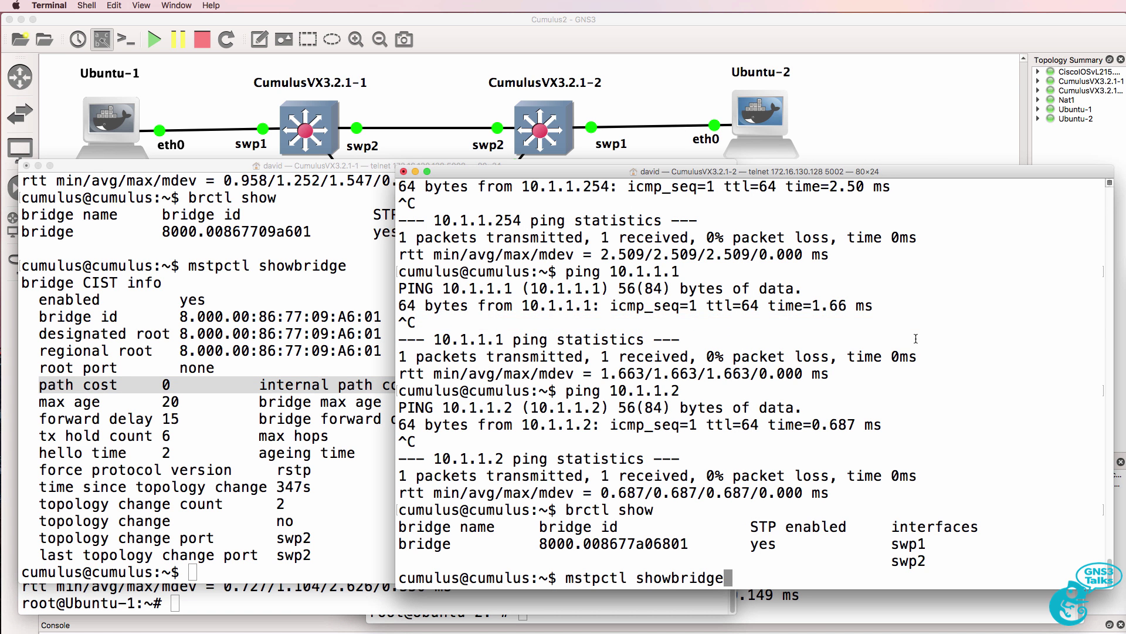
{"action": "key", "text": "Return"}
{"action": "left_click_drag", "start_coordinate": [416, 390], "coordinate": [582, 392]}
{"action": "left_click_drag", "start_coordinate": [416, 373], "coordinate": [657, 369]}
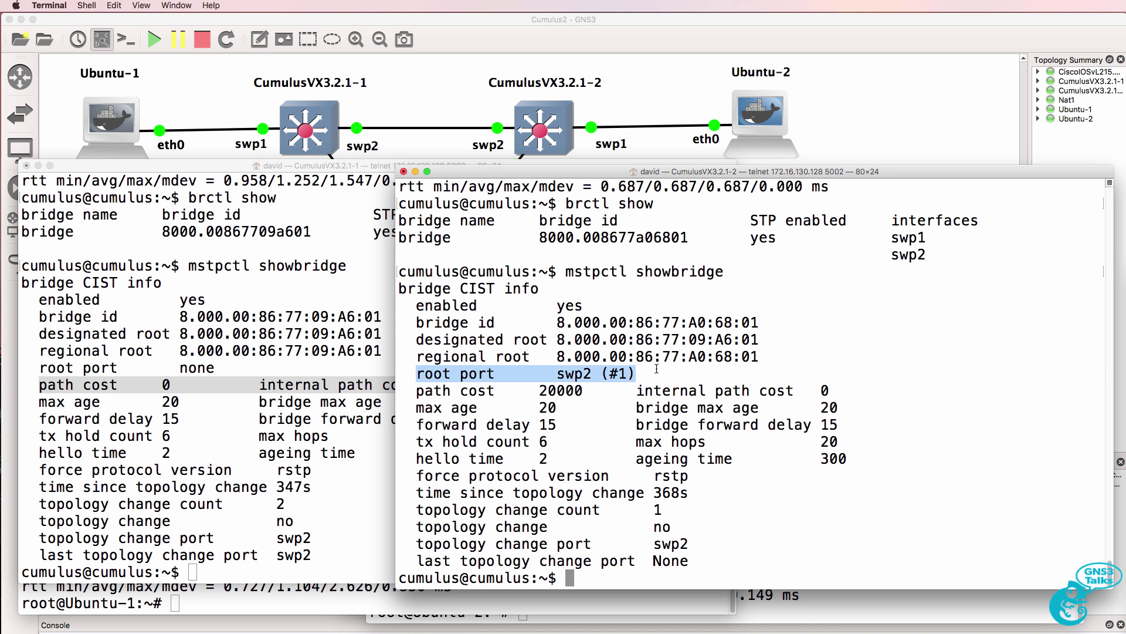
{"action": "left_click", "coordinate": [228, 368]}
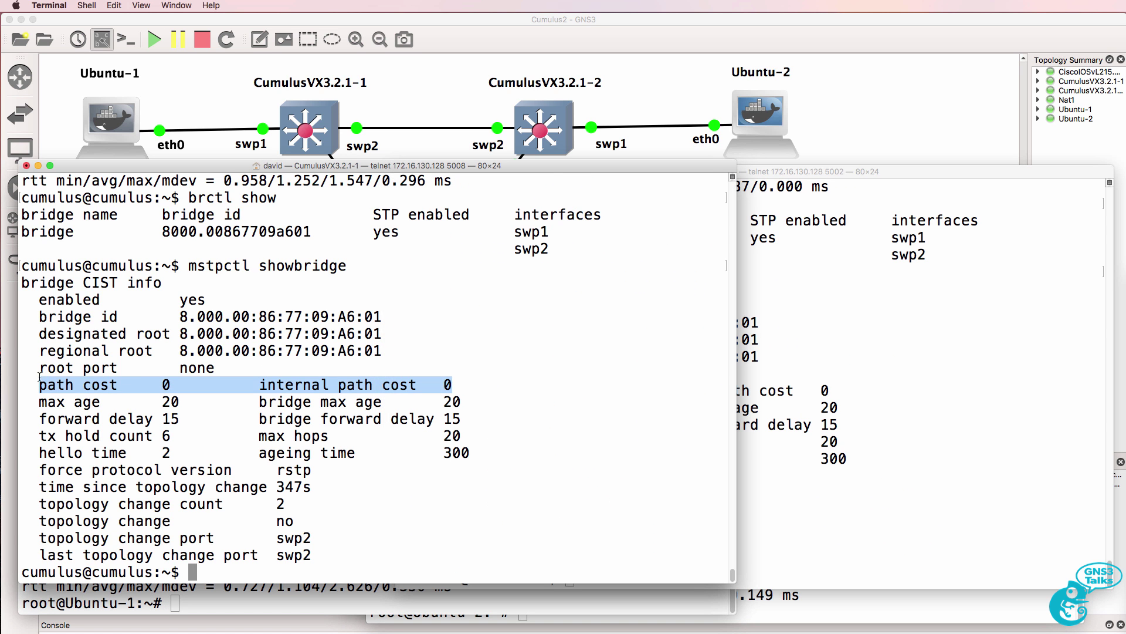
{"action": "left_click_drag", "start_coordinate": [40, 373], "coordinate": [228, 371]}
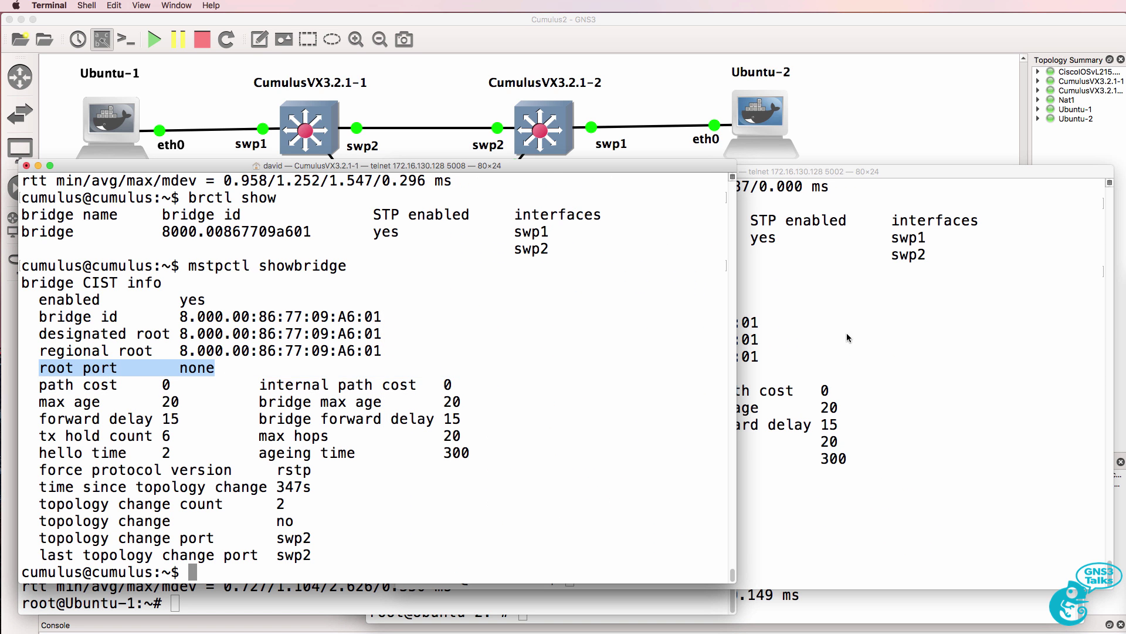
- Run mstpctl showport bridge on CumulusVX3.2.1-1, highlighting swp1 and both ports' Desg role
{"action": "key", "text": "Up"}
{"action": "key", "text": "BackSpace"}
{"action": "key", "text": "BackSpace"}
{"action": "key", "text": "BackSpace"}
{"action": "key", "text": "BackSpace"}
{"action": "key", "text": "BackSpace"}
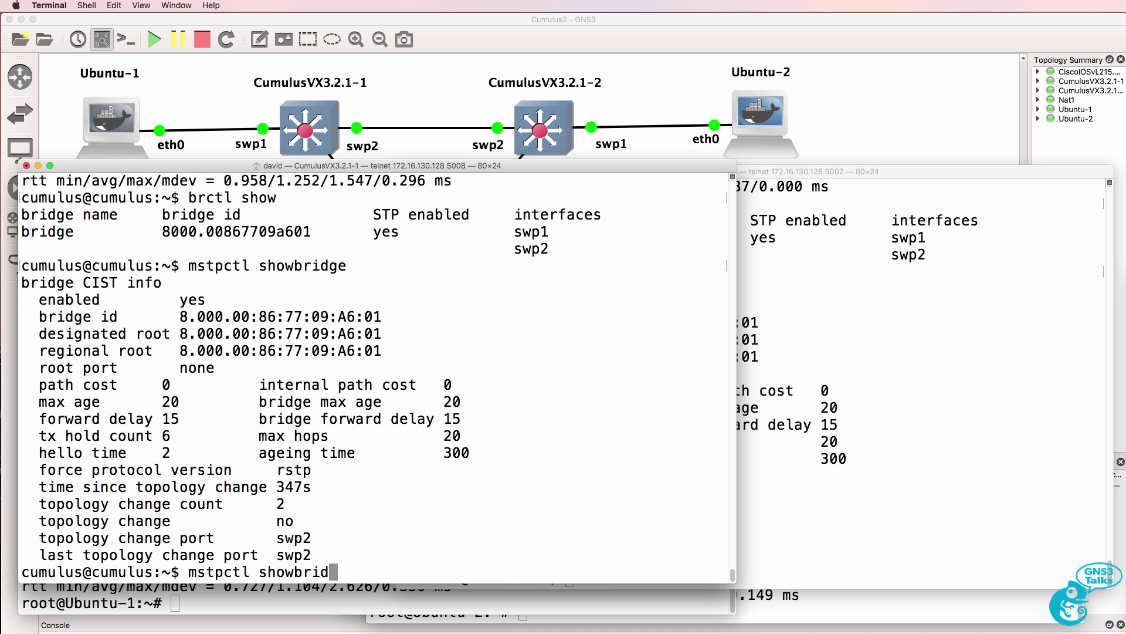
{"action": "key", "text": "BackSpace"}
{"action": "type", "text": "sho"}
{"action": "key", "text": "BackSpace"}
{"action": "key", "text": "BackSpace"}
{"action": "key", "text": "BackSpace"}
{"action": "type", "text": "port bridge"}
{"action": "key", "text": "Return"}
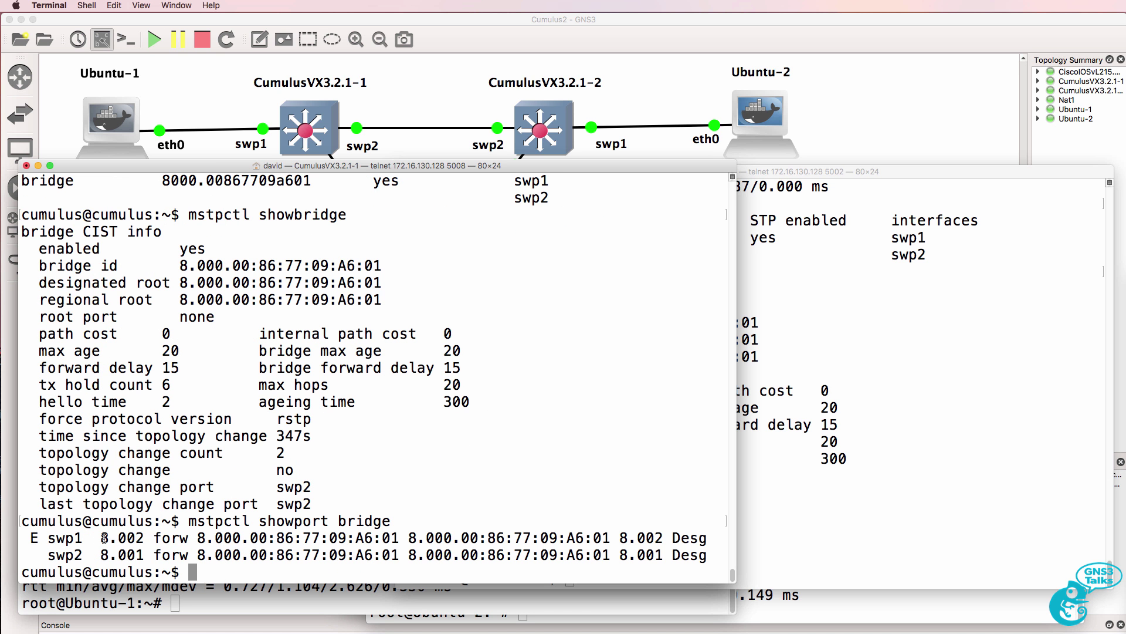
{"action": "left_click_drag", "start_coordinate": [97, 539], "coordinate": [73, 555]}
{"action": "left_click_drag", "start_coordinate": [667, 538], "coordinate": [716, 552]}
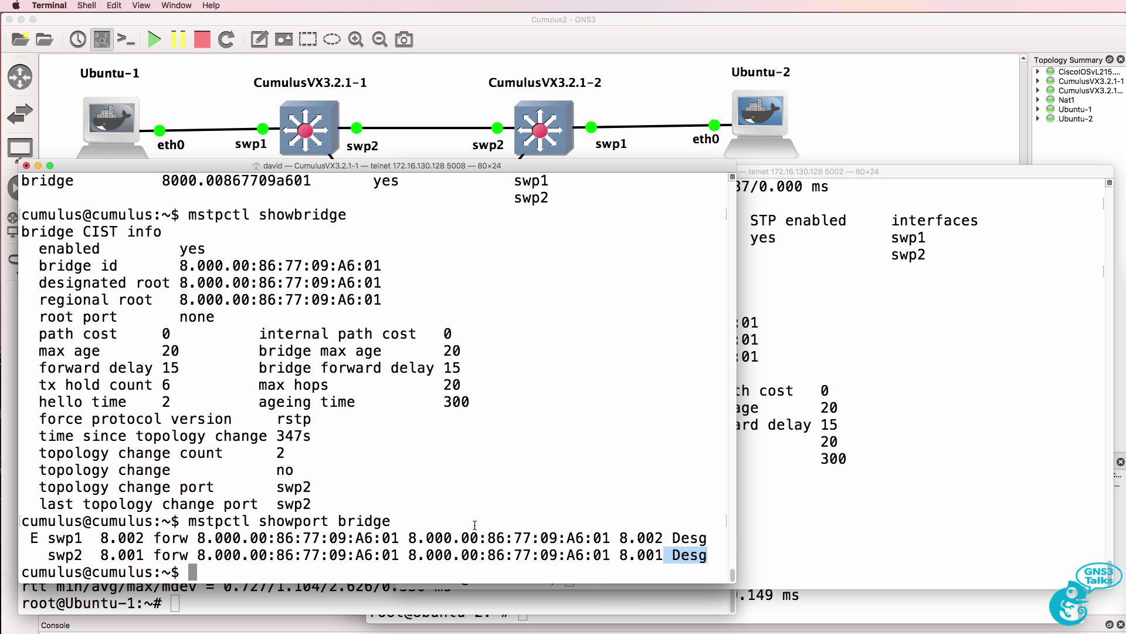
- Run mstpctl showport bridge on CumulusVX3.2.1-2, highlighting swp2 as root and swp1 as designated
{"action": "key", "text": "super+grave"}
{"action": "key", "text": "Up"}
{"action": "key", "text": "Up"}
{"action": "key", "text": "Up"}
{"action": "key", "text": "BackSpace"}
{"action": "key", "text": "BackSpace"}
{"action": "key", "text": "BackSpace"}
{"action": "key", "text": "BackSpace"}
{"action": "key", "text": "BackSpace"}
{"action": "key", "text": "BackSpace"}
{"action": "type", "text": "port bridge"}
{"action": "key", "text": "Return"}
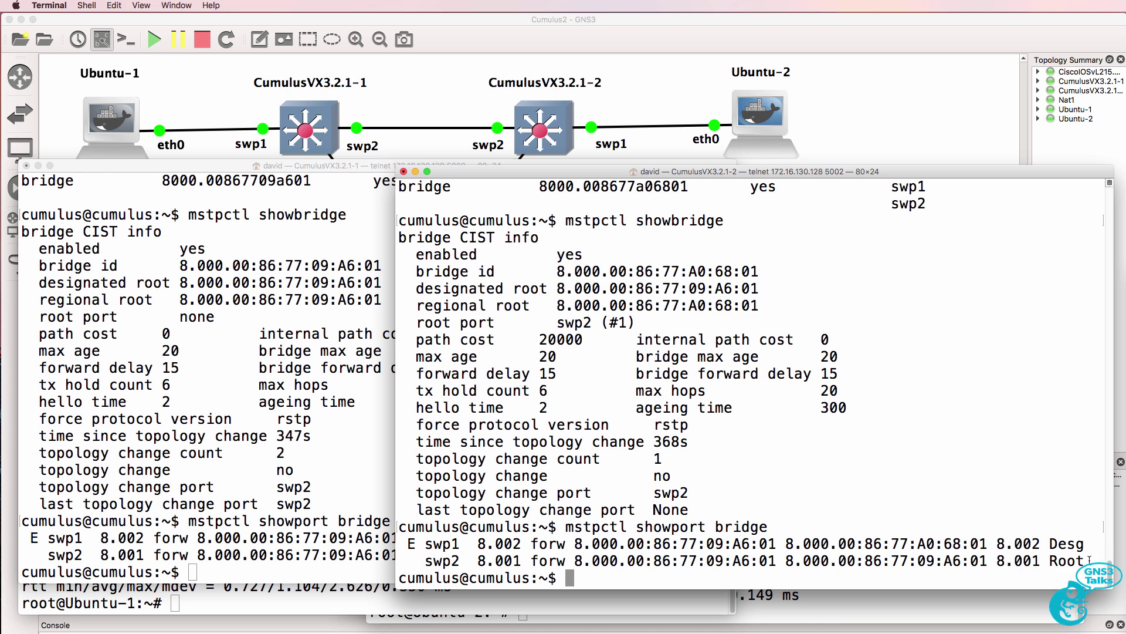
{"action": "left_click_drag", "start_coordinate": [1090, 560], "coordinate": [427, 555]}
{"action": "left_click_drag", "start_coordinate": [1093, 545], "coordinate": [409, 544]}
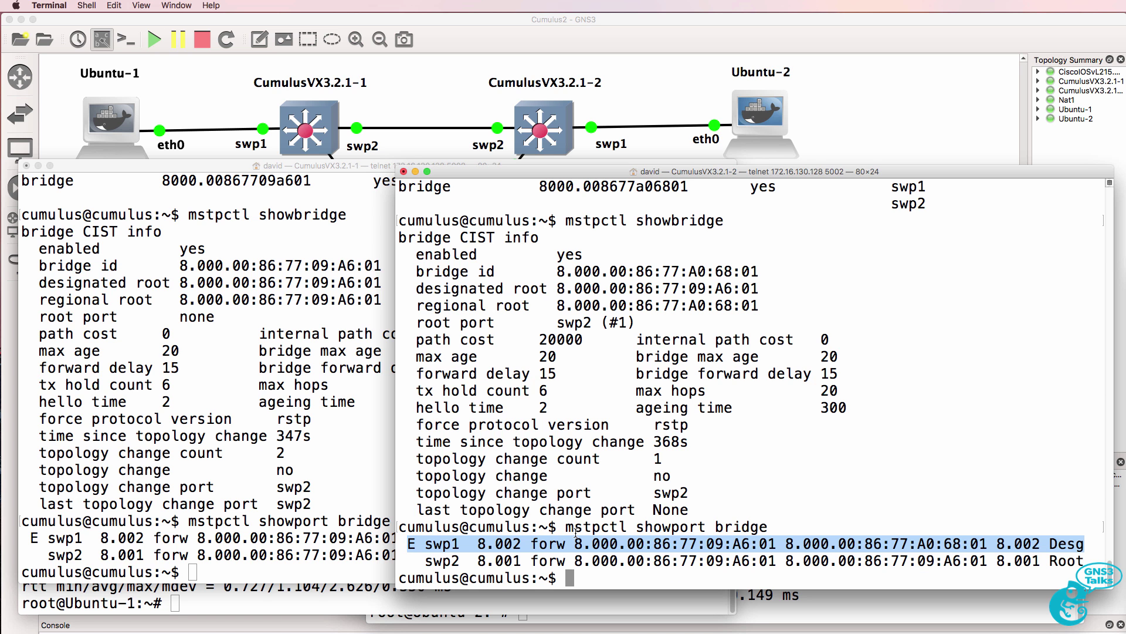
- Bring the GNS3 window in front of the Terminal consoles to show the full topology
{"action": "left_click", "coordinate": [573, 23]}
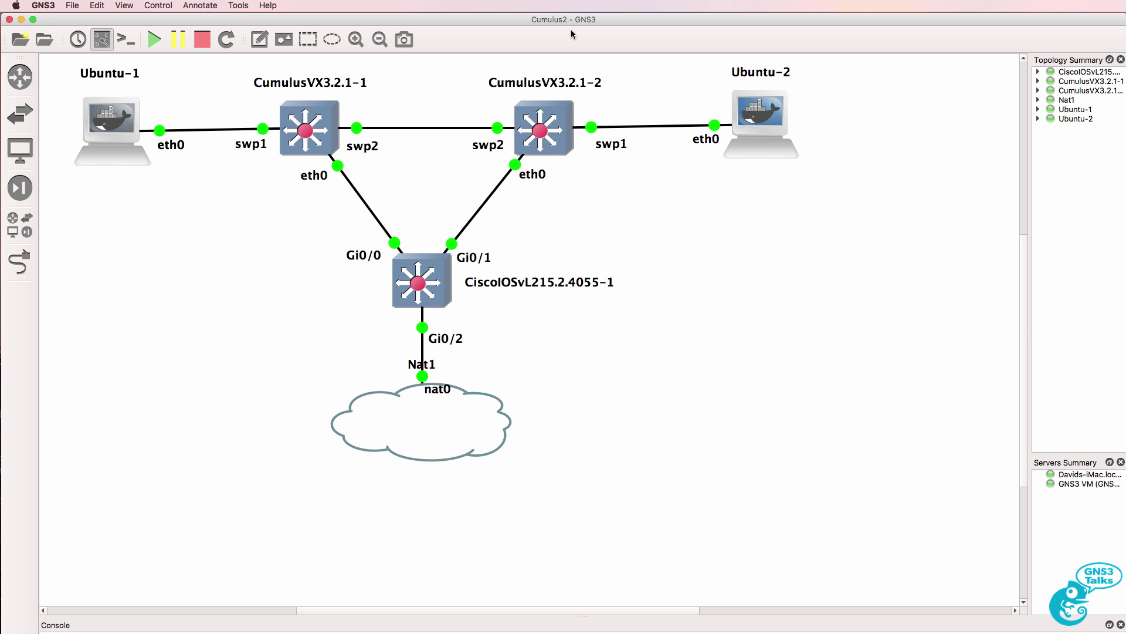